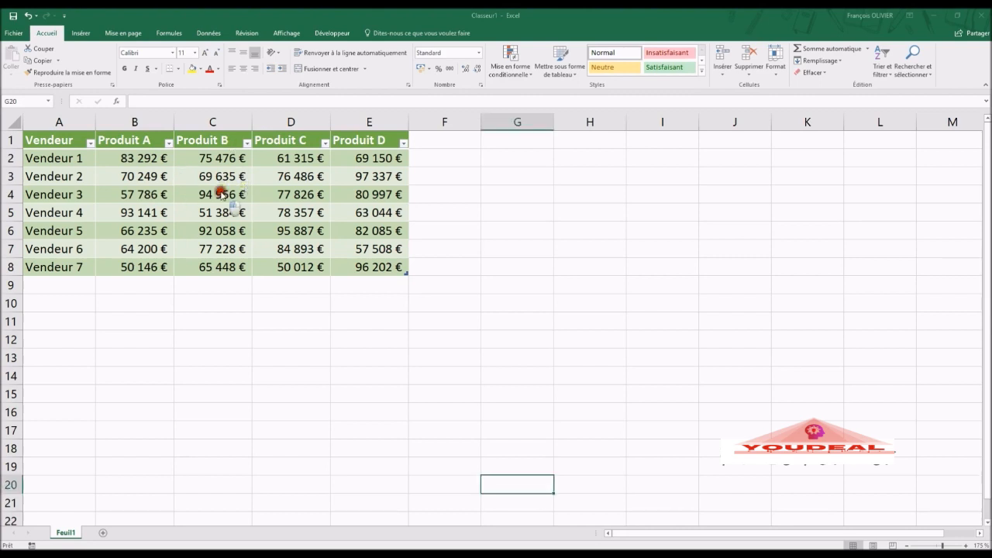
Step: Create a pivot table from the sales table Tableau1 on a new worksheet
left_click(221, 192)
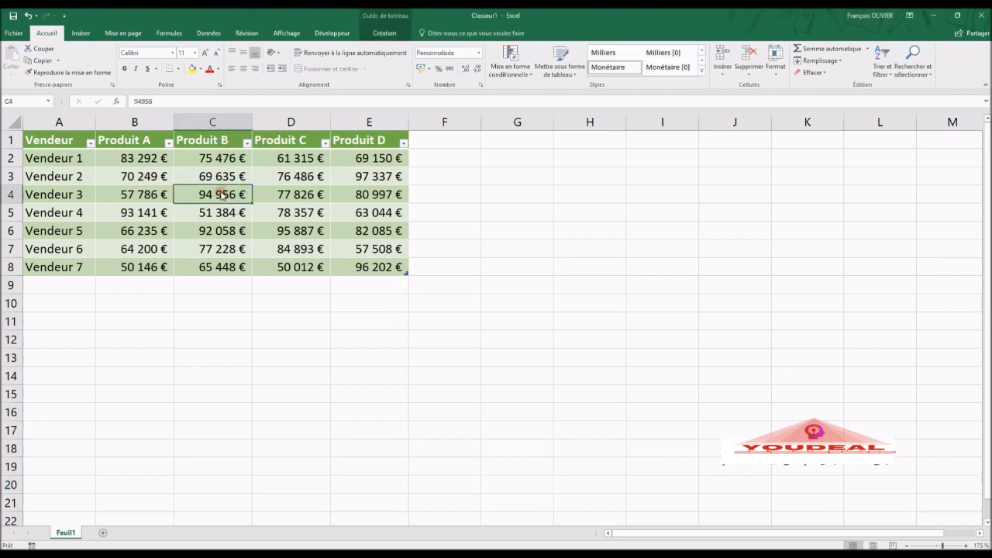
left_click(81, 34)
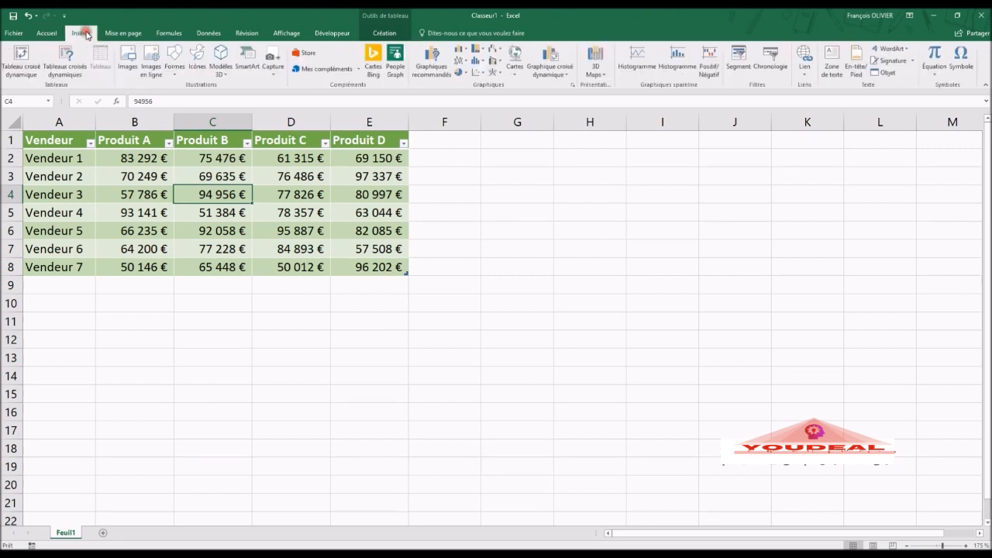
left_click(20, 67)
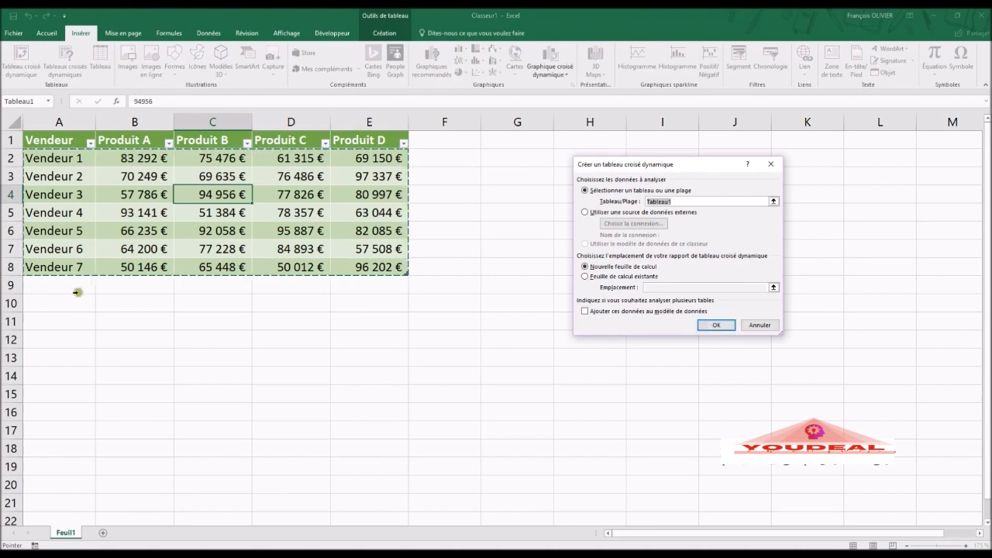
left_click(709, 327)
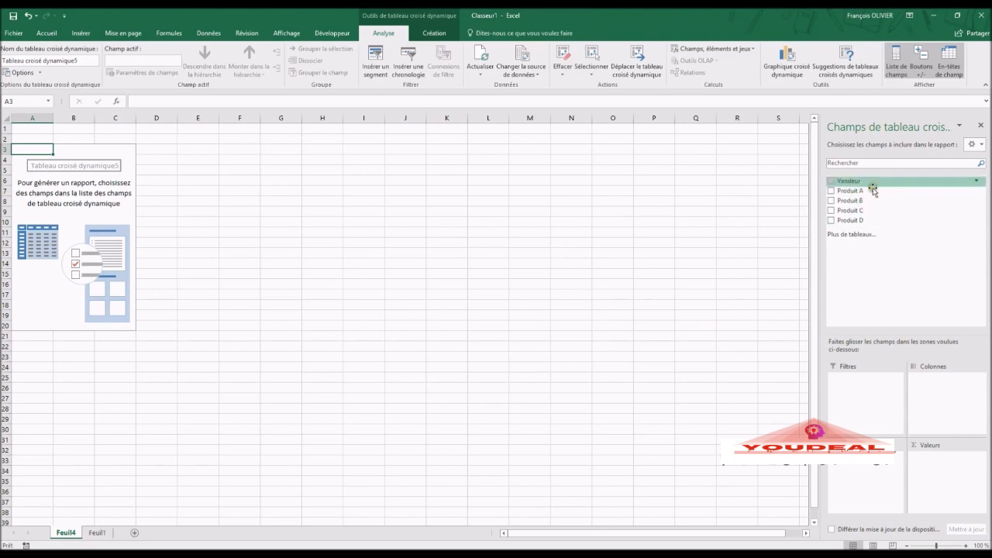
Step: Set Vendeur as the pivot table's report filter and add Produit A and Produit B as summed values
left_click_drag(838, 181, 837, 379)
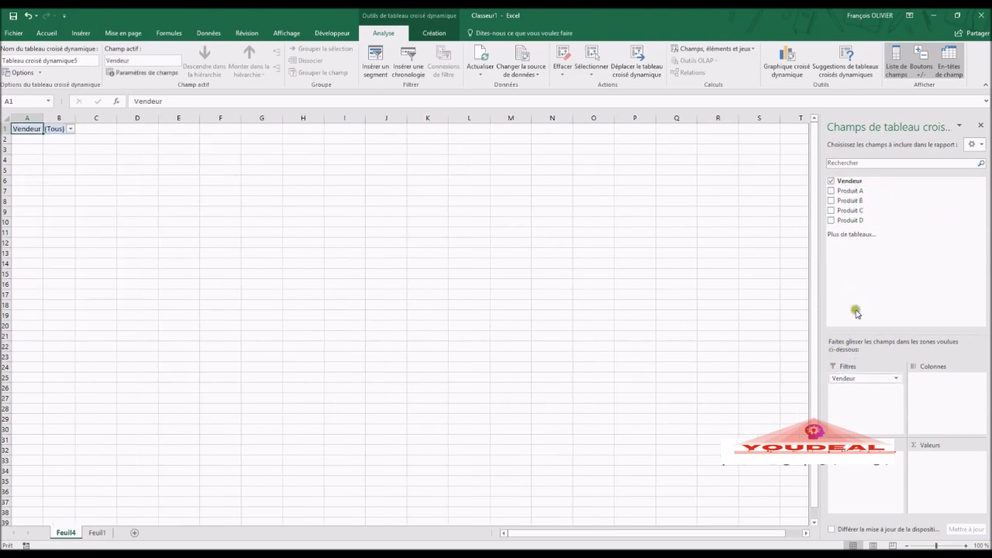
left_click_drag(849, 193, 931, 469)
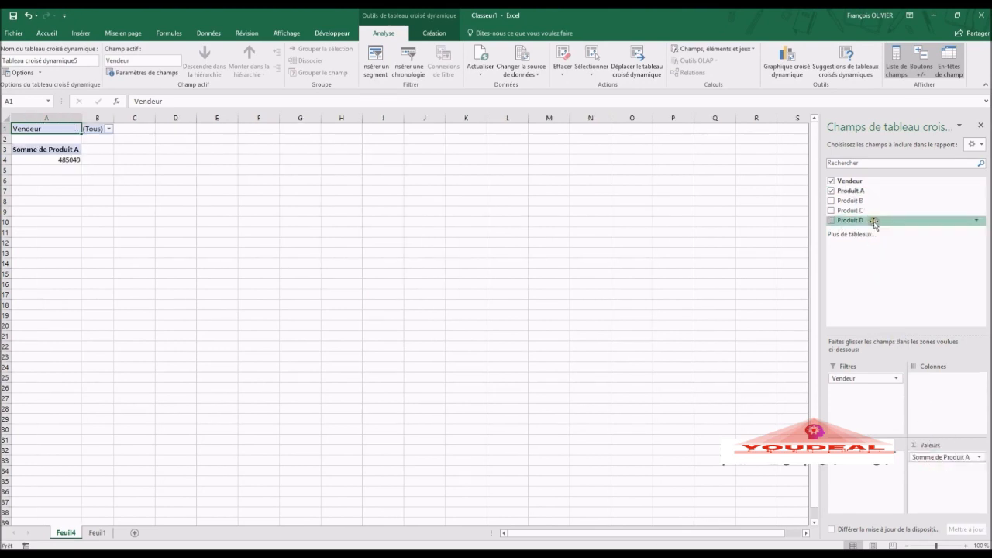
left_click_drag(850, 203, 950, 484)
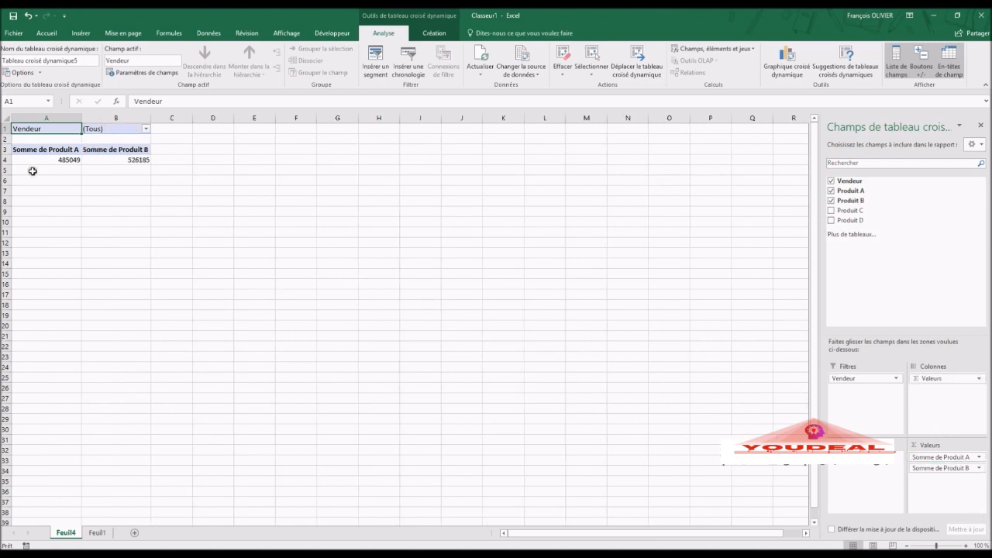
mouse_move(50, 158)
mouse_move(123, 164)
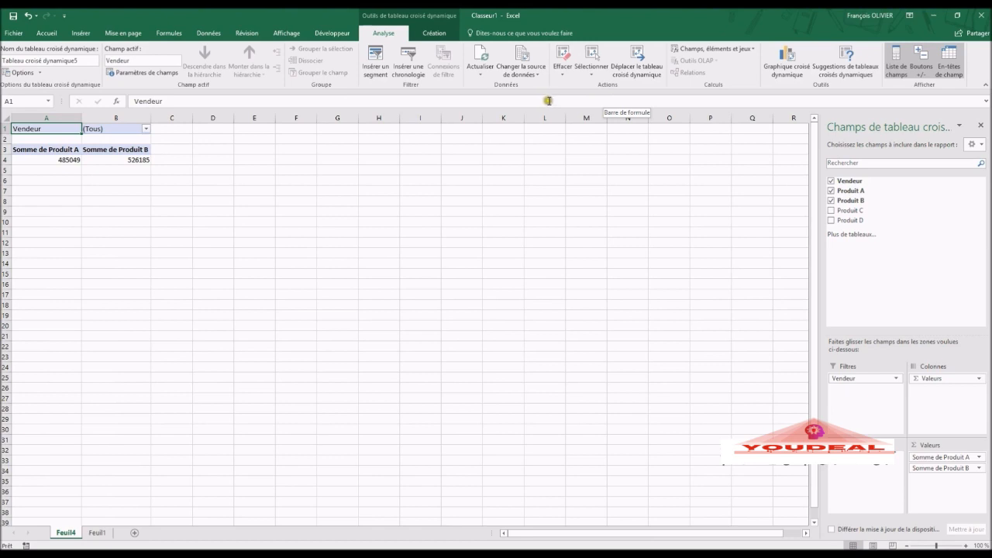
left_click(96, 534)
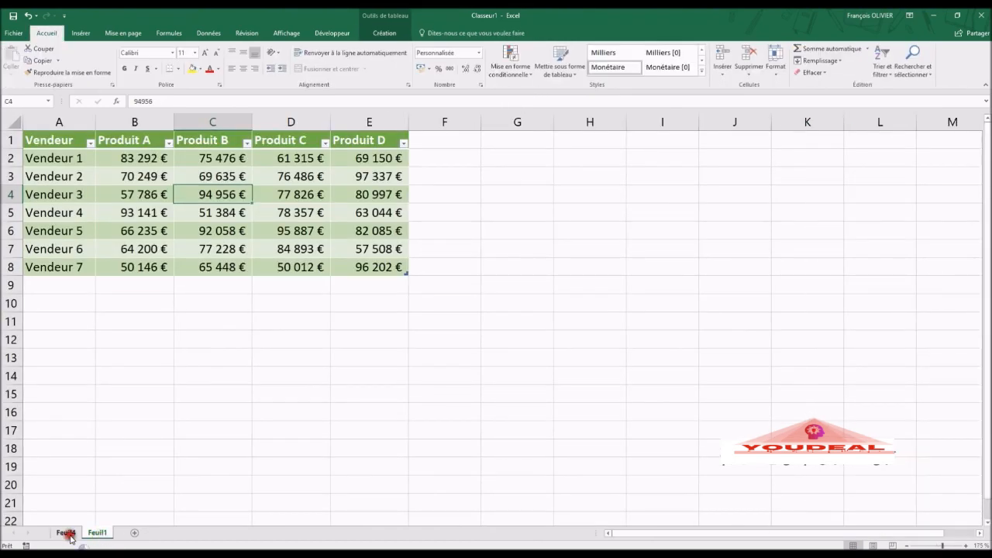
left_click(66, 534)
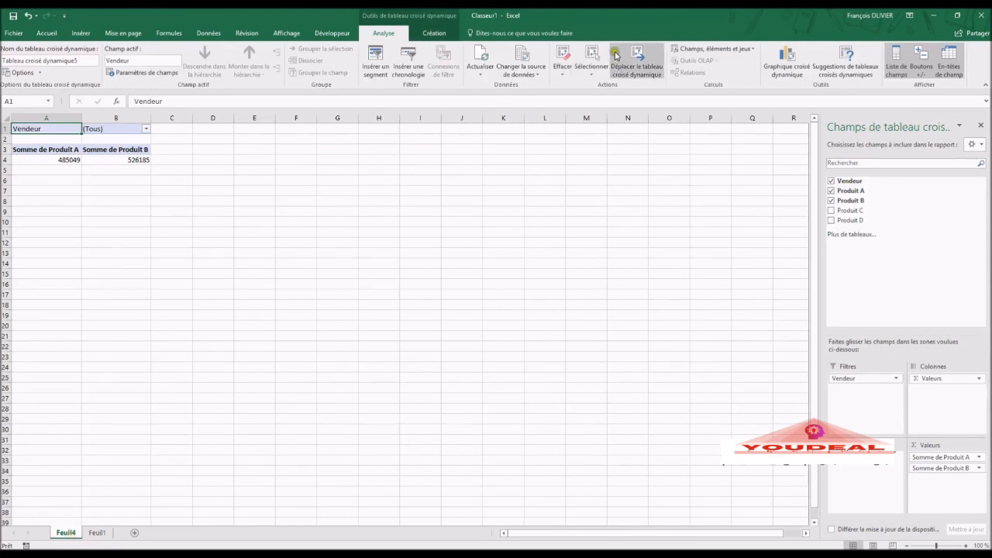
Step: Copy the entire pivot table, including its filter, and paste copies at cells A8 and A23
left_click(594, 73)
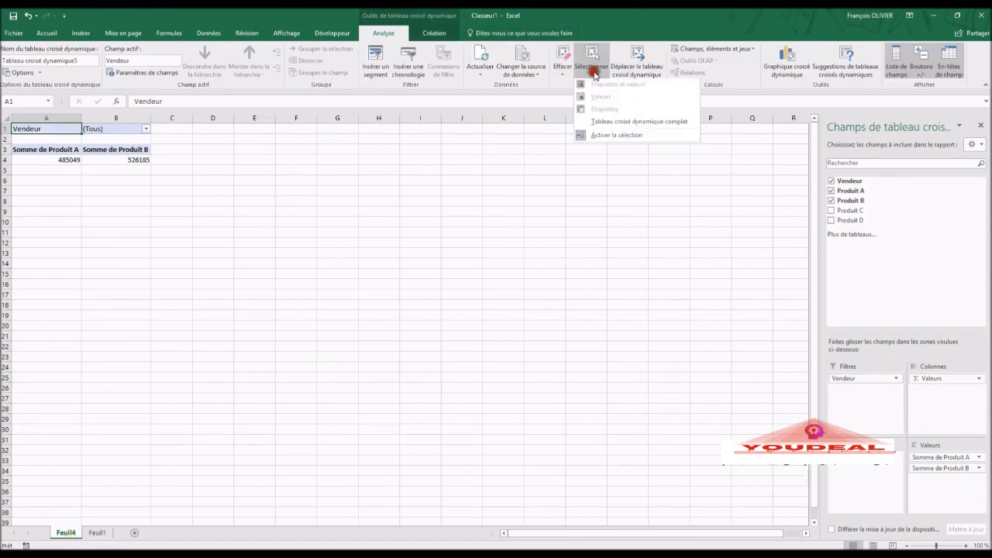
left_click(598, 124)
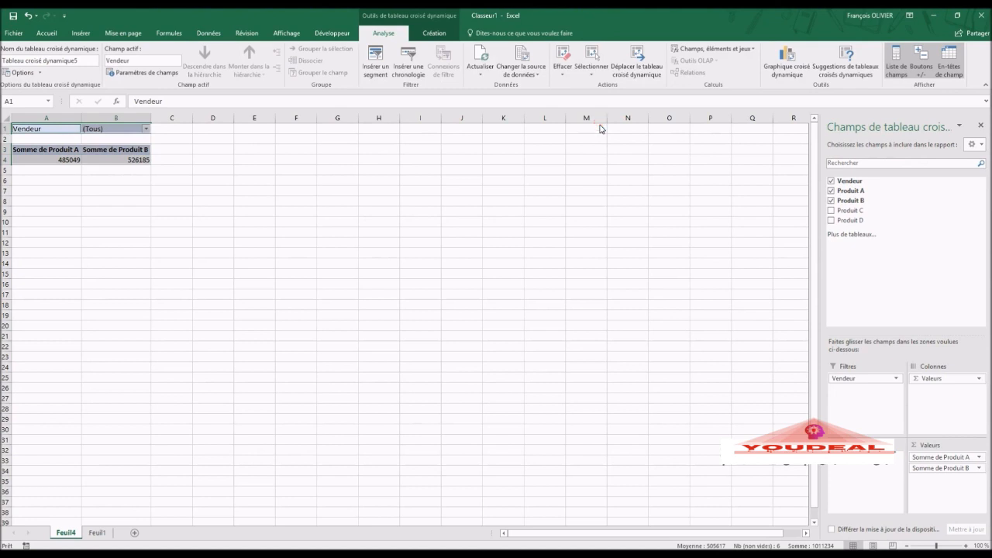
key("ctrl+c")
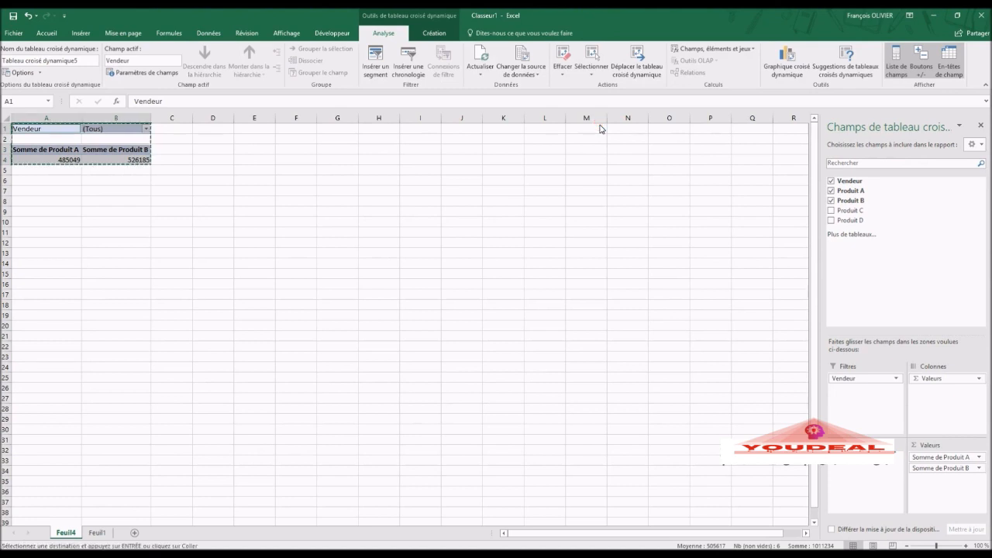
left_click(49, 197)
key("ctrl+v")
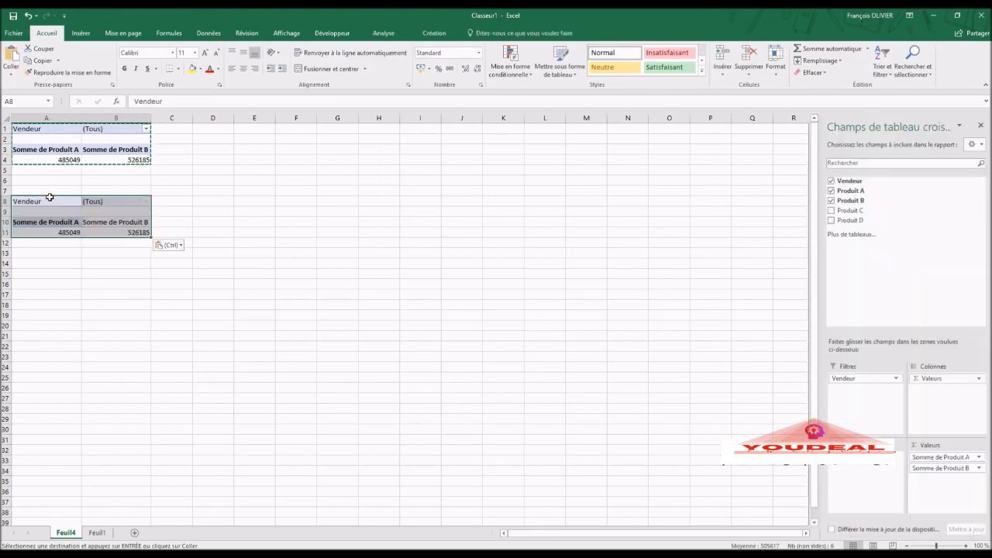
left_click(34, 355)
key("ctrl+v")
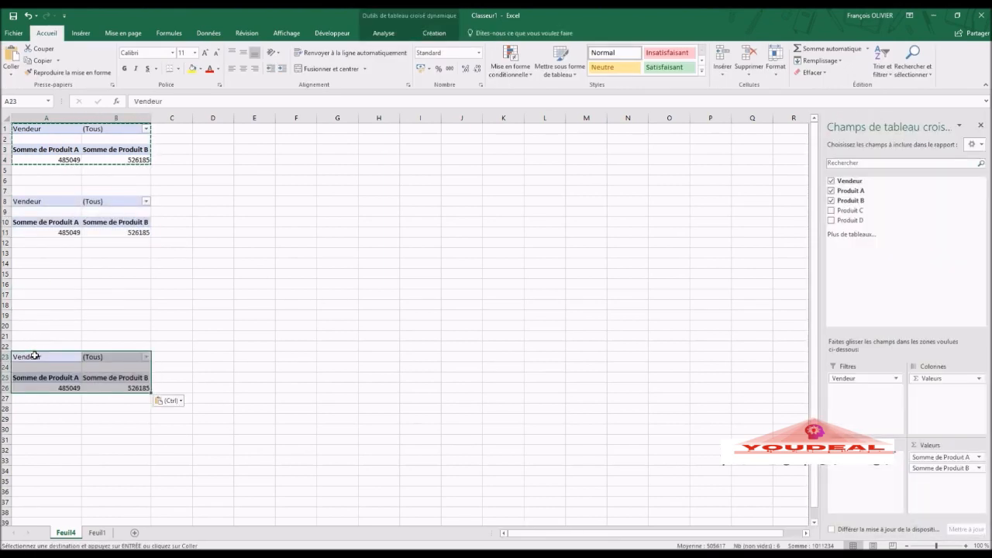
Step: In the middle pivot table, move Vendeur from the filters to the rows and add Produit C and Produit D to the values
left_click(70, 222)
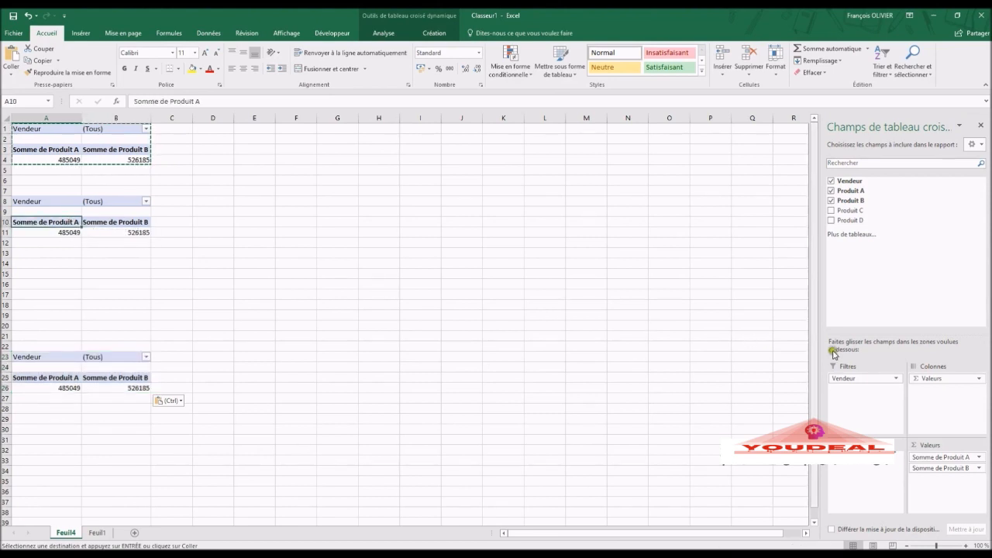
mouse_move(958, 457)
left_mouse_down()
mouse_move(947, 284)
mouse_move(950, 461)
left_mouse_up()
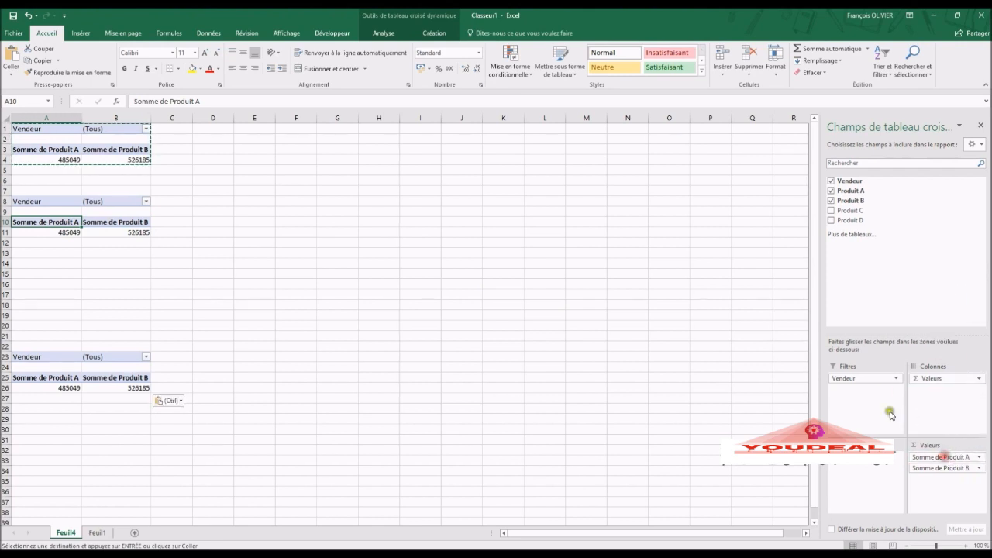
left_click_drag(860, 378, 887, 478)
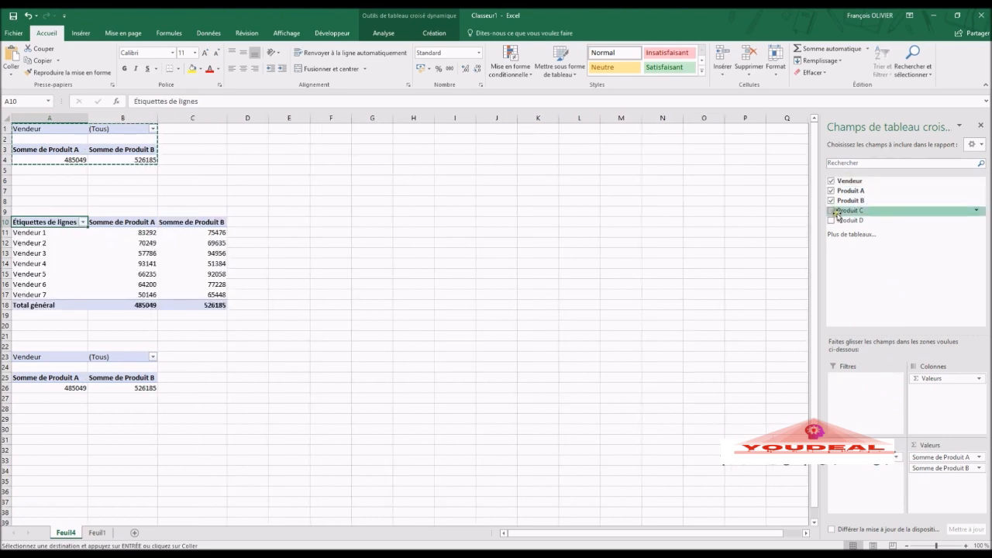
left_click_drag(848, 214, 930, 473)
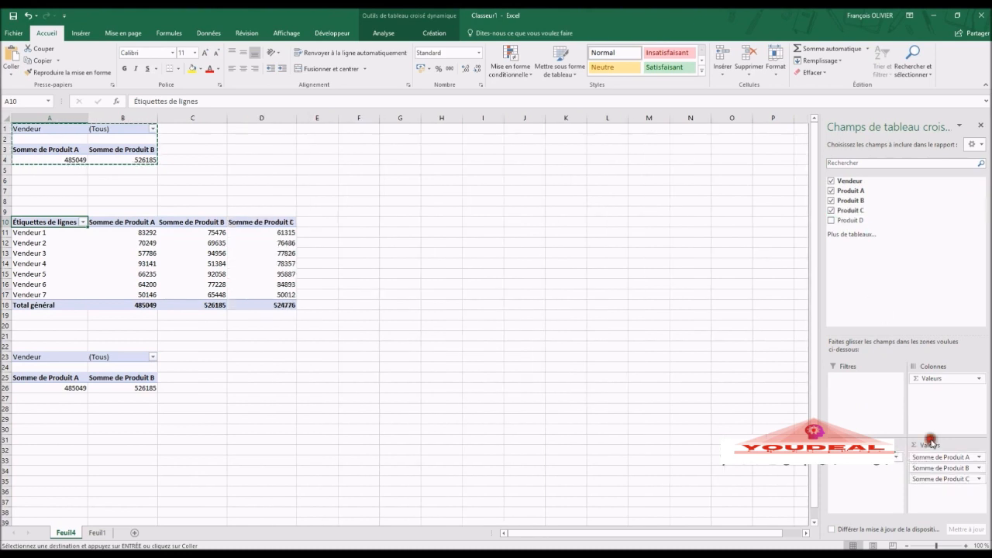
left_click_drag(850, 220, 941, 494)
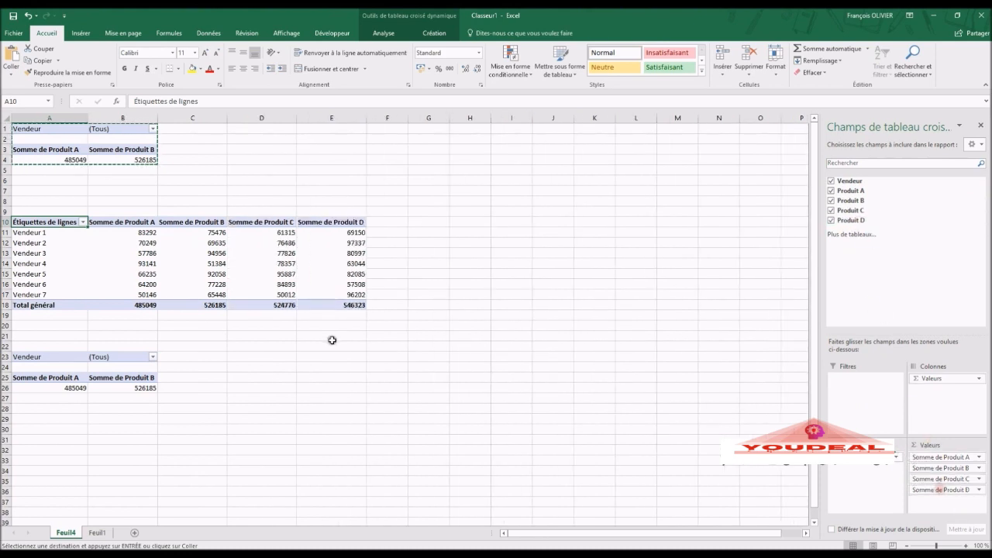
Step: Apply an orange style from the Moyen category to the middle pivot table and turn on banded rows
left_click(205, 264)
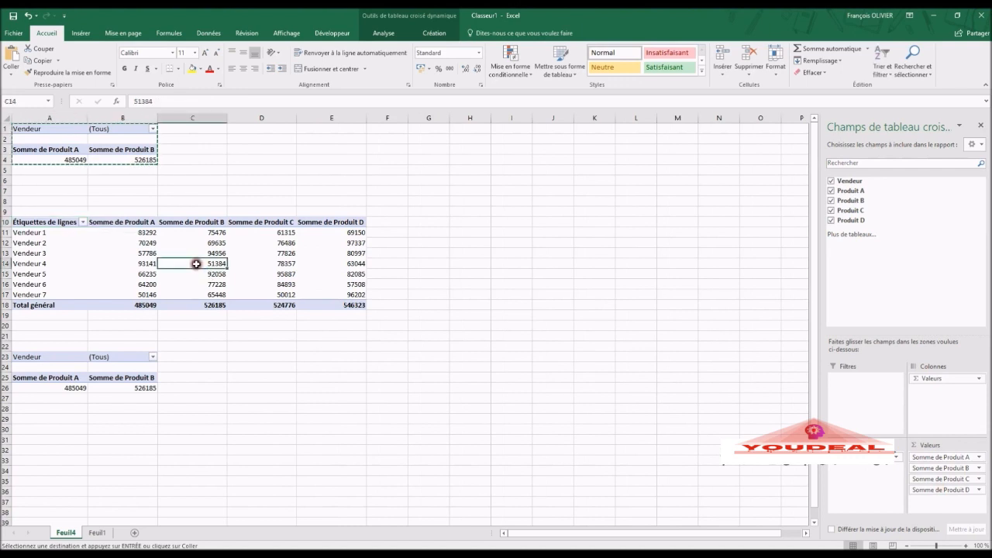
left_click(443, 33)
left_click(521, 70)
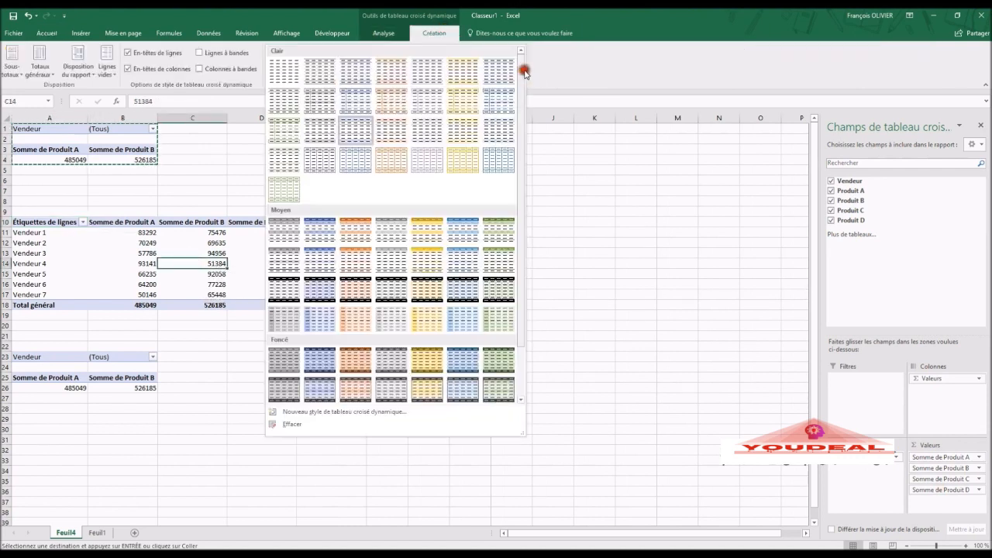
left_click(361, 265)
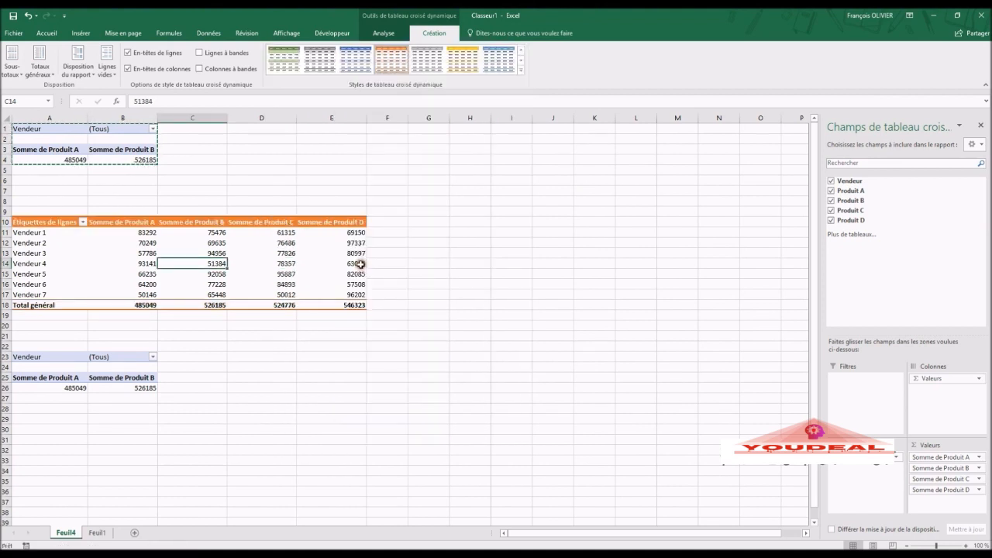
left_click(200, 52)
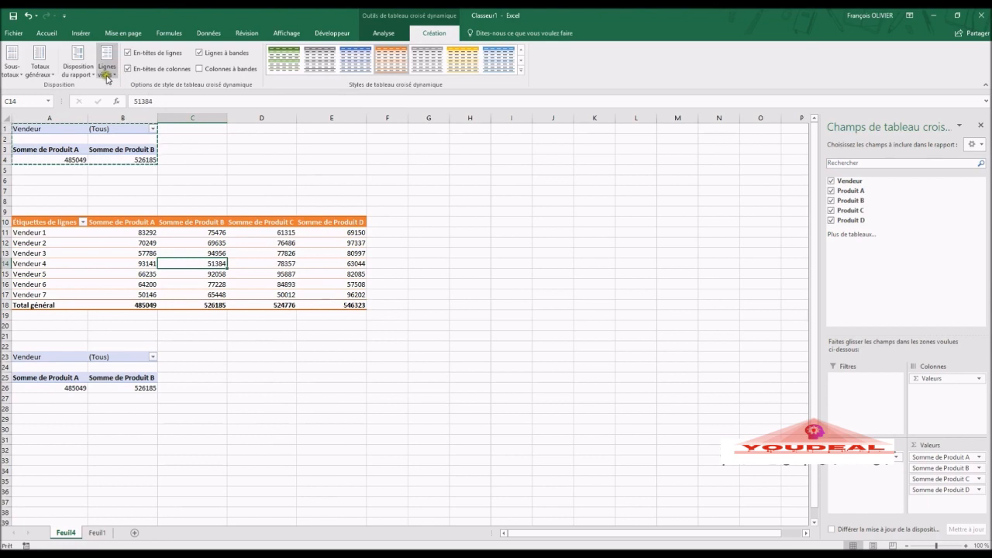
Step: Enable grand totals for both rows and columns in the middle pivot table
left_click(49, 74)
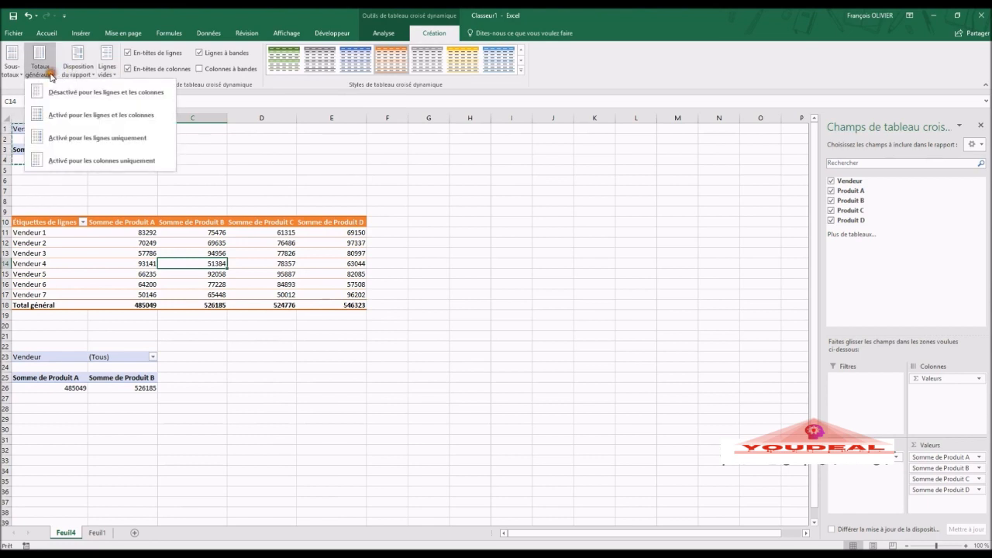
left_click(89, 114)
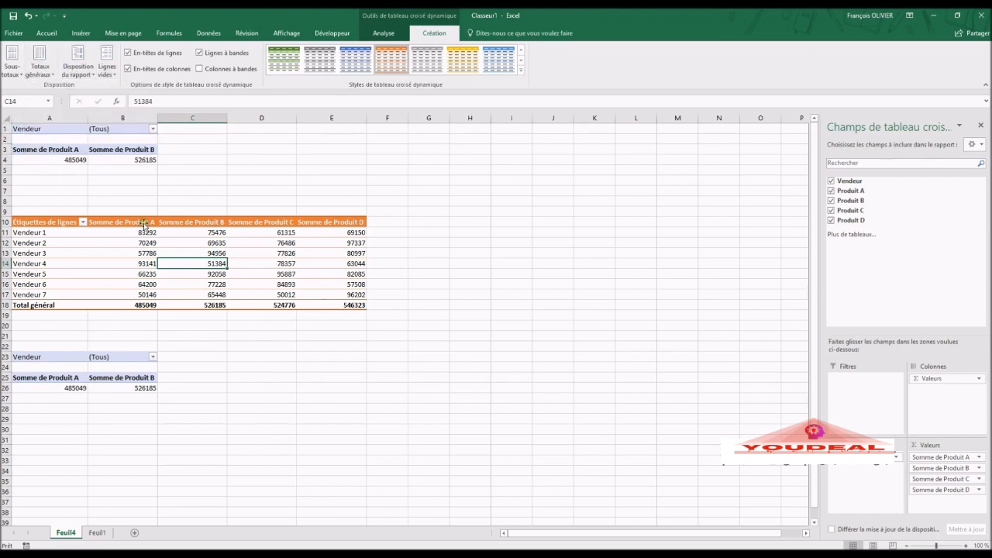
left_click(254, 272)
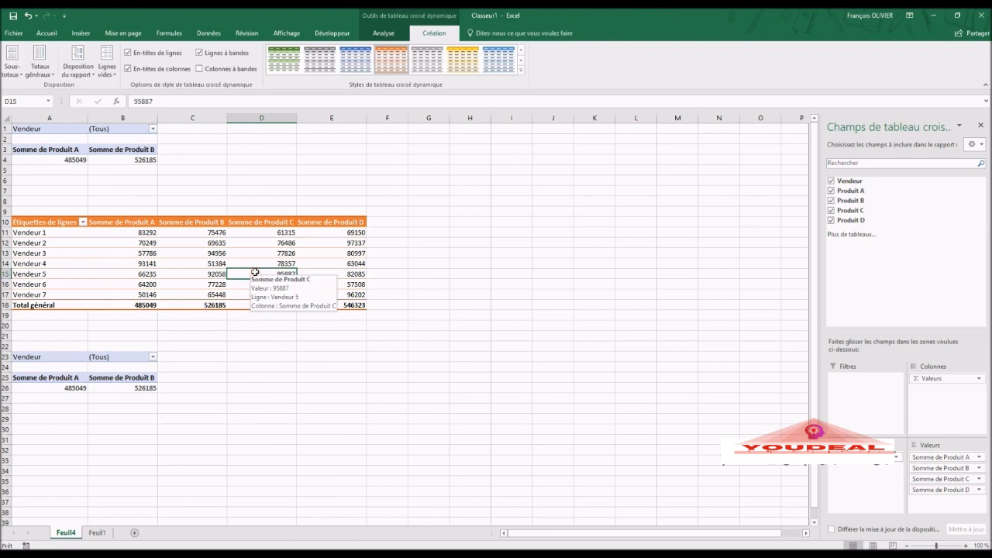
Step: In the lowest pivot table, place Vendeur and Valeurs in the rows and replace Produit A with Produit D in the values
left_click(128, 385)
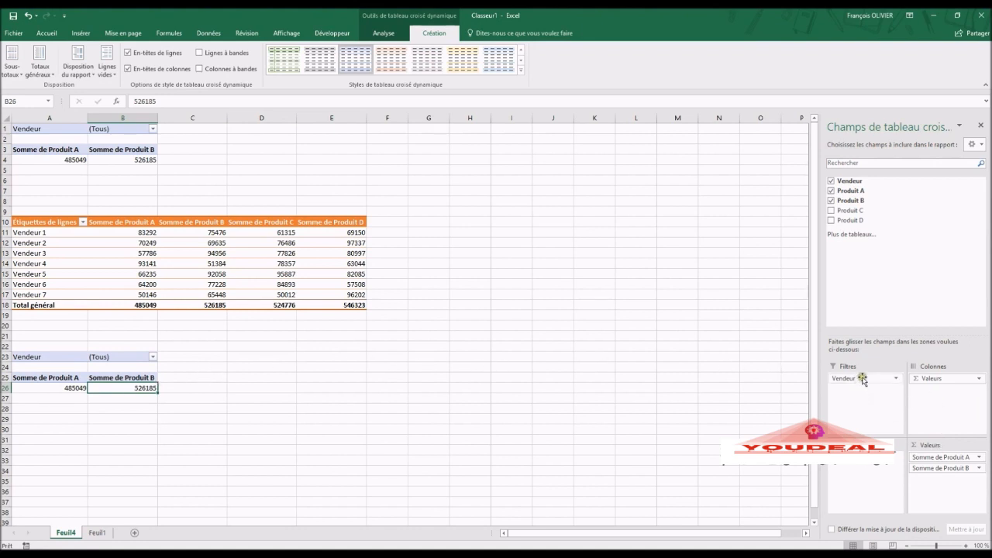
left_click_drag(864, 378, 879, 474)
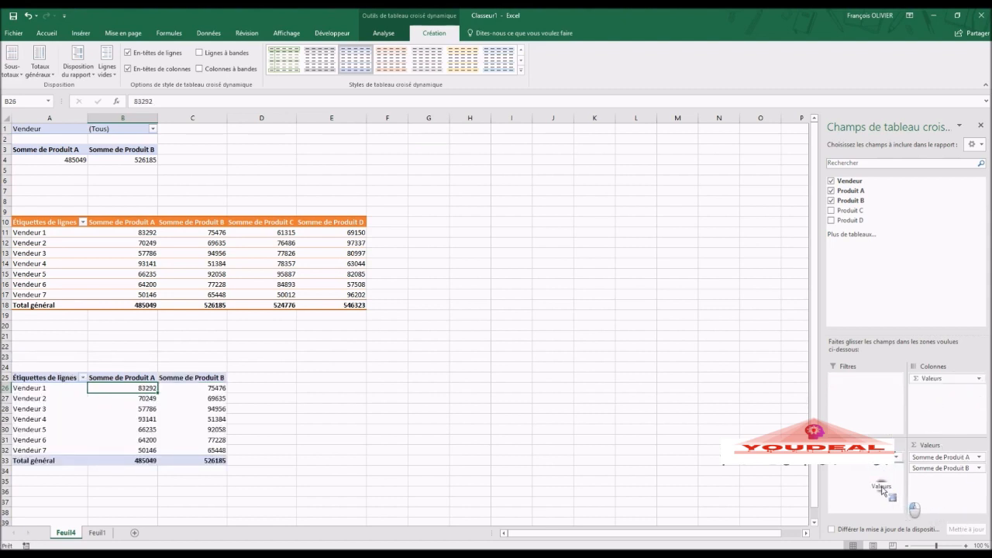
left_click_drag(847, 477, 848, 477)
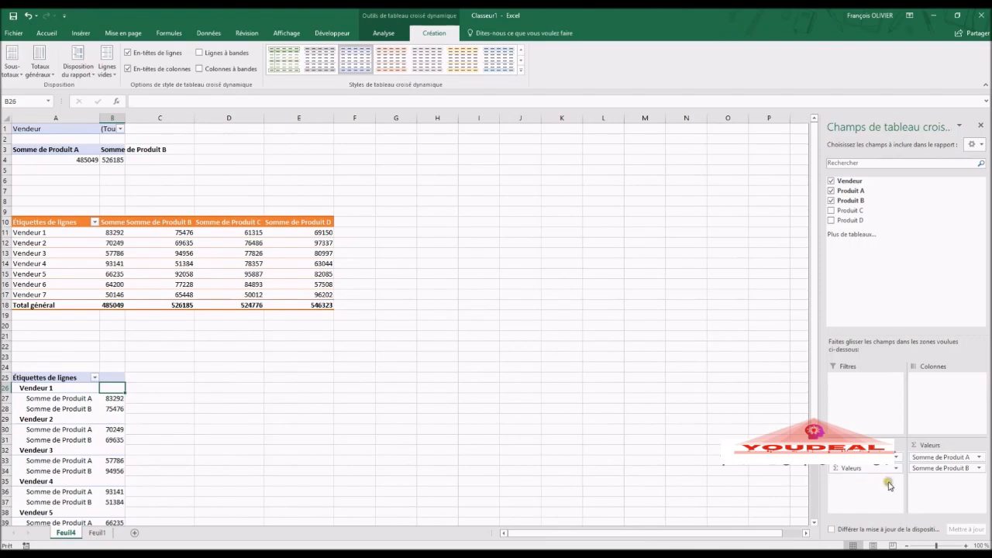
left_click_drag(951, 457, 938, 280)
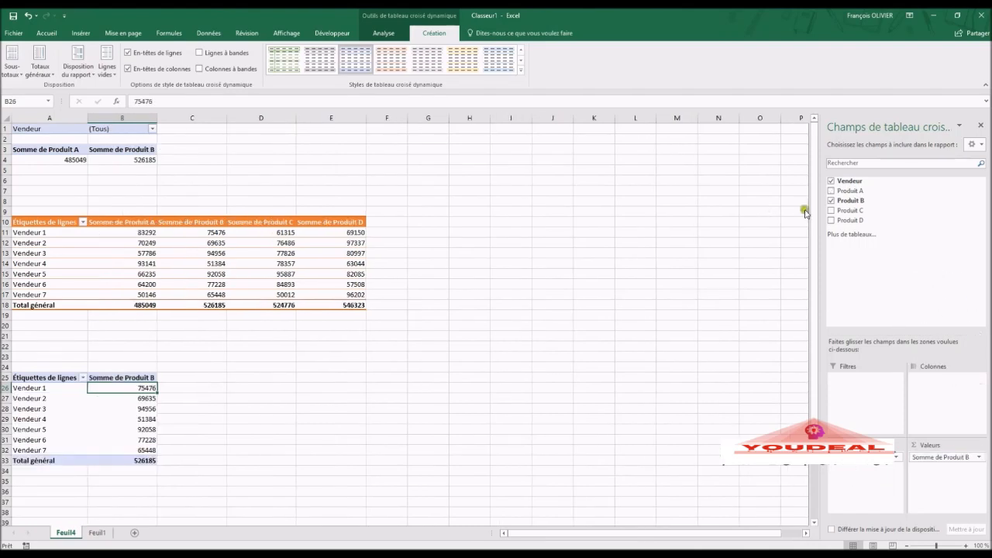
left_click(831, 221)
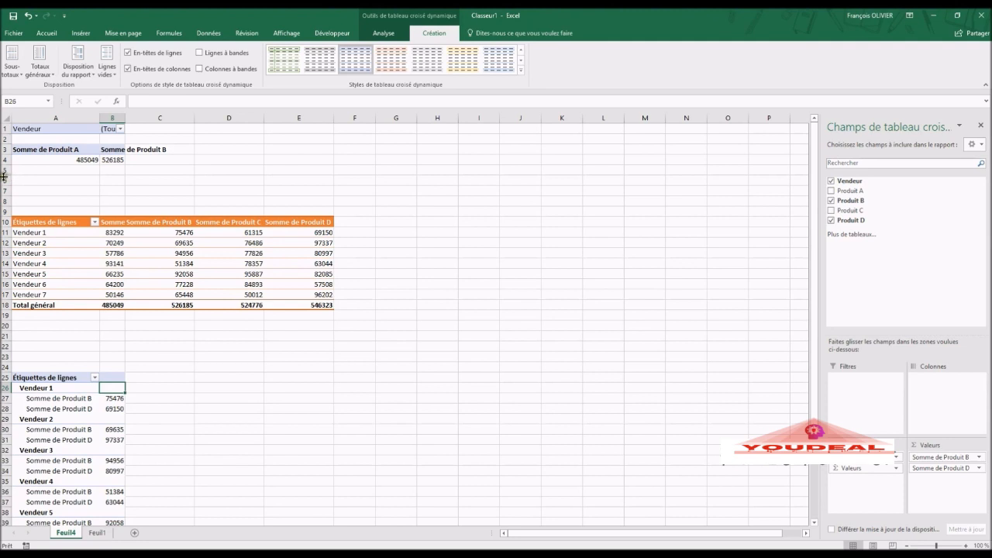
Step: Delete empty rows 6 to 9 above the middle pivot table and empty rows 16 to 20 above the lowest one
left_click_drag(3, 180, 3, 211)
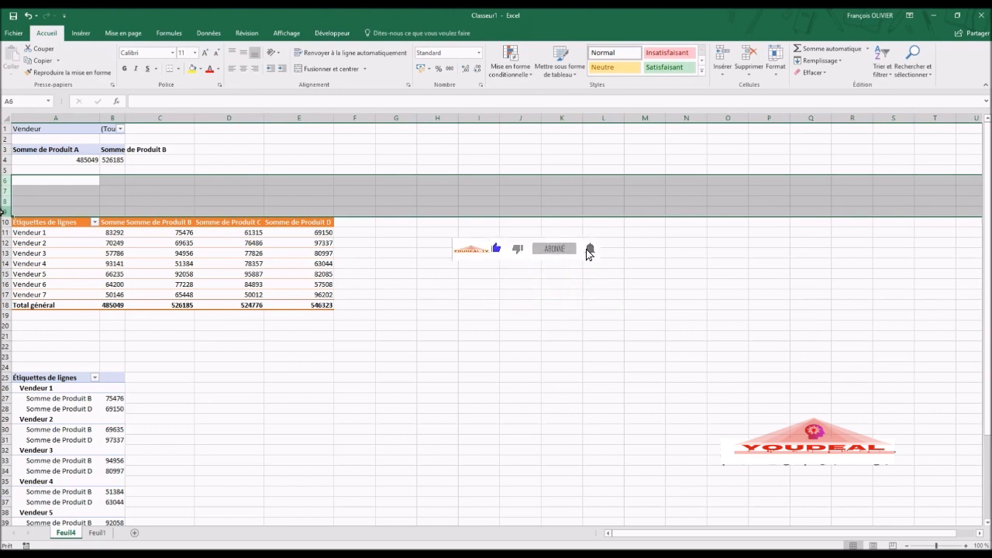
key("ctrl+minus")
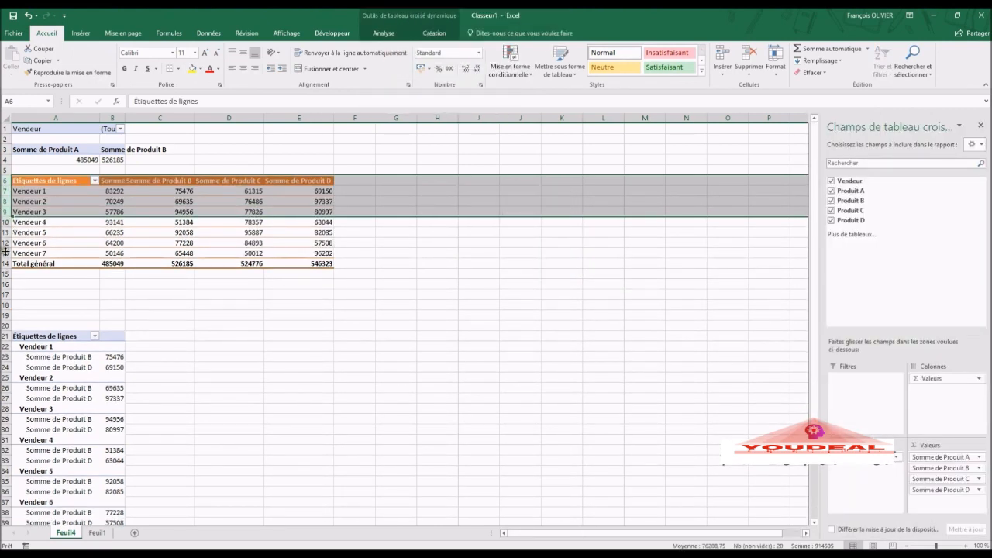
left_click_drag(3, 264, 3, 329)
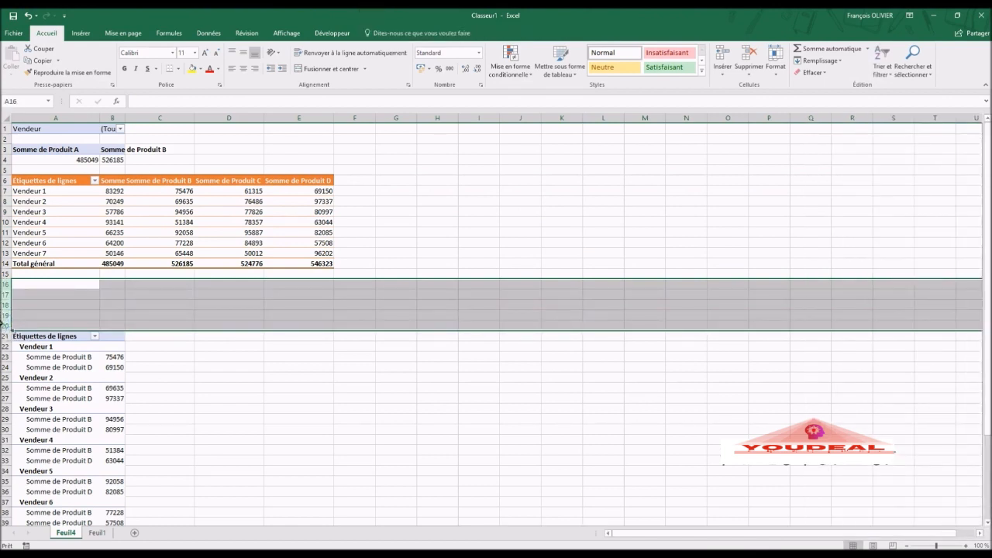
key("ctrl+minus")
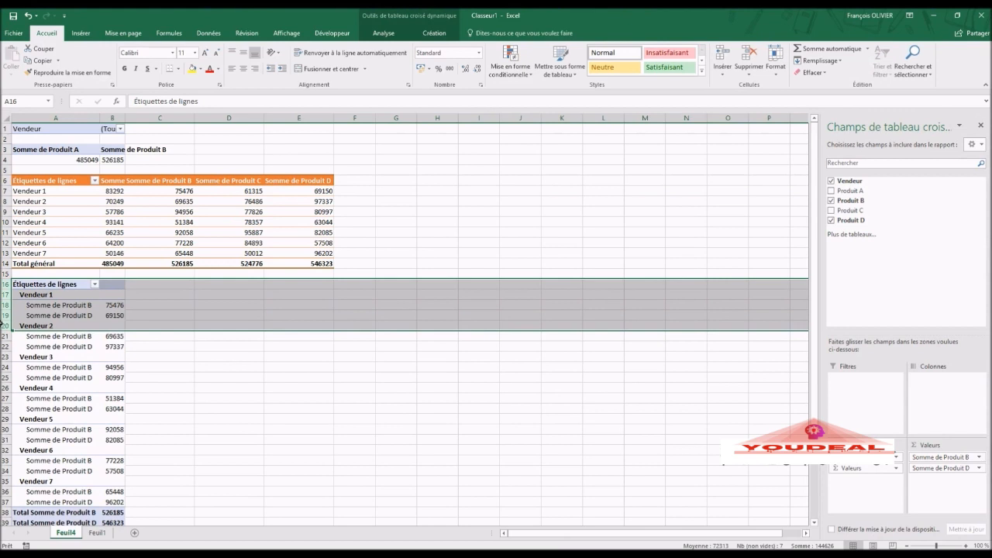
left_click(204, 420)
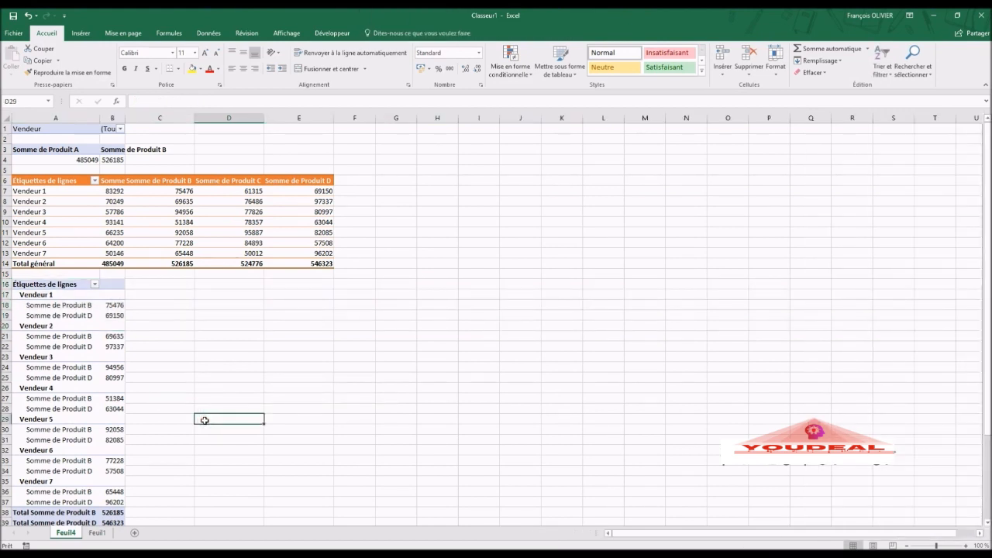
Step: Apply a green style from the Moyen category to the lowest pivot table and turn on banded rows
left_click(66, 354)
left_click(434, 34)
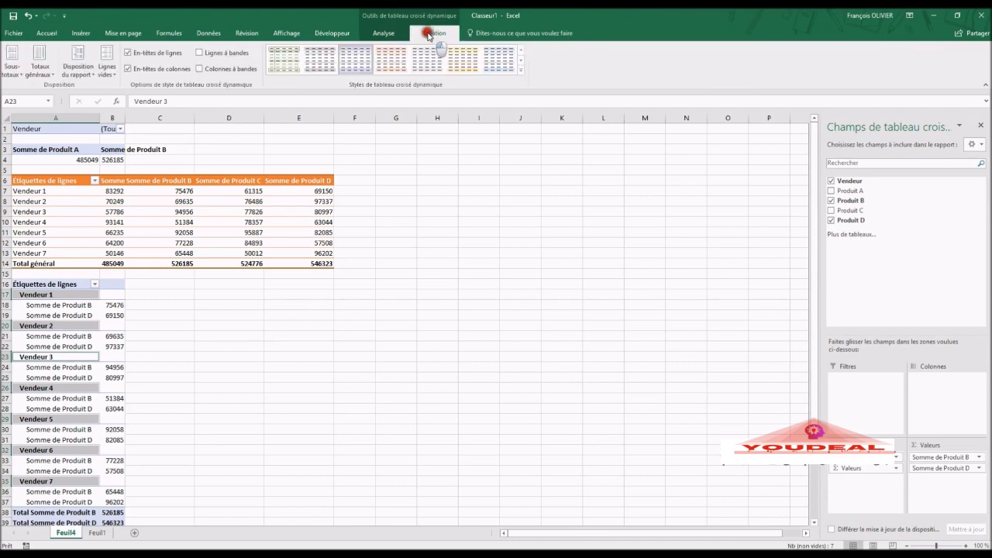
left_click(523, 70)
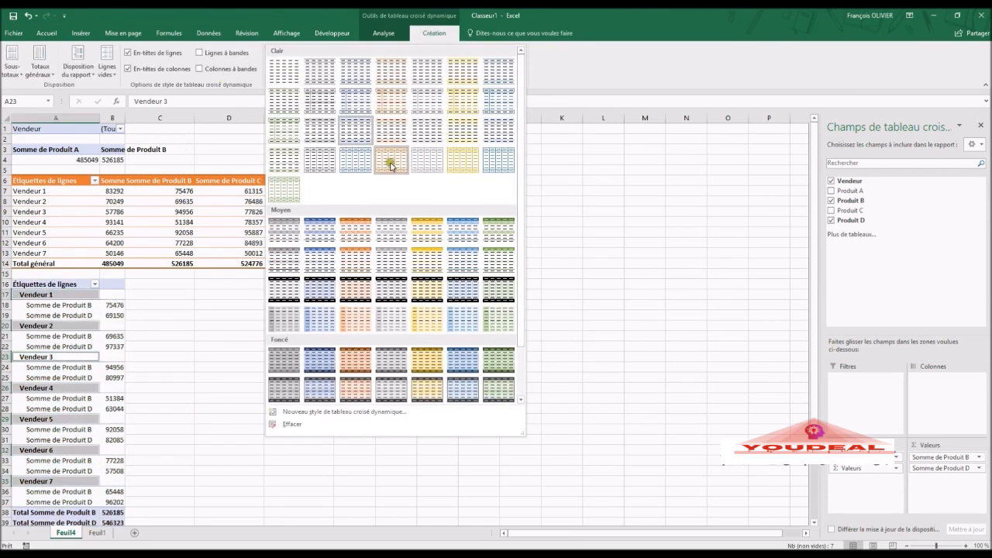
left_click(493, 268)
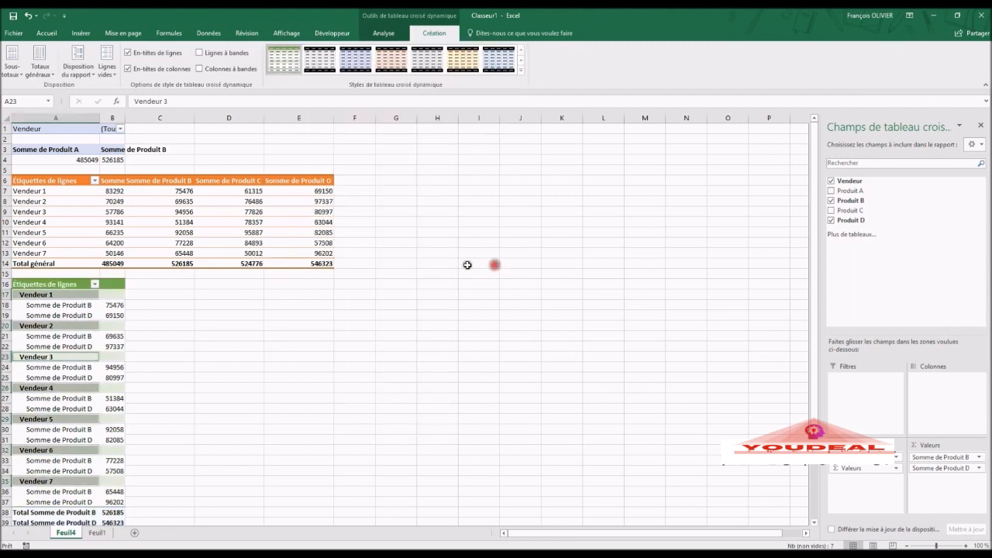
left_click(232, 54)
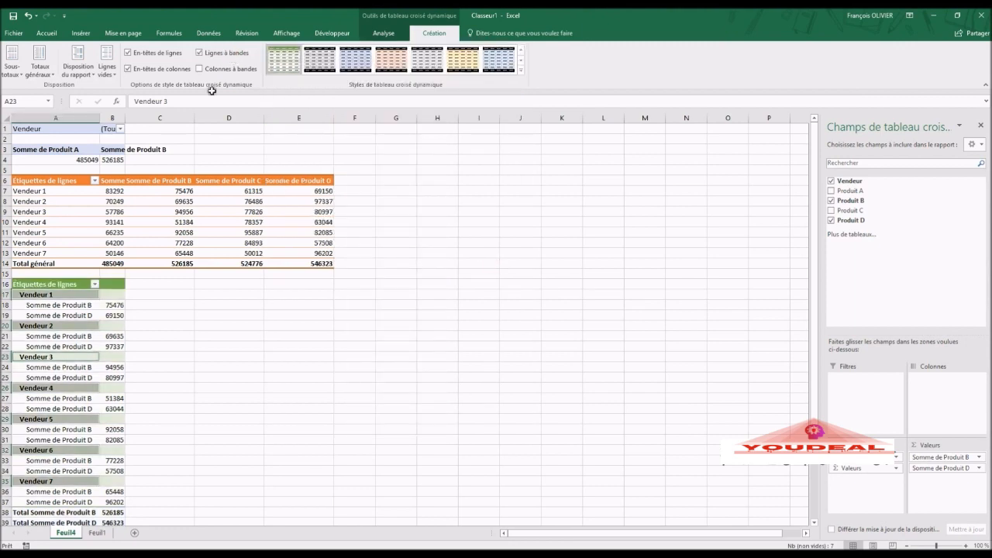
left_click(200, 304)
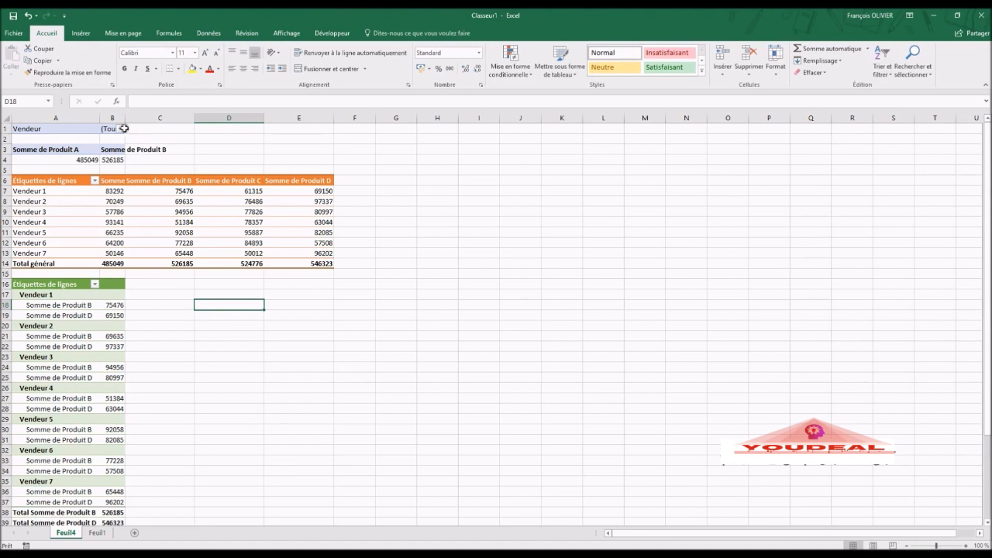
Step: Insert a clustered column pivot chart (Histogramme groupé) from the top pivot table and place it beside the tables, starting around column K
left_click(93, 159)
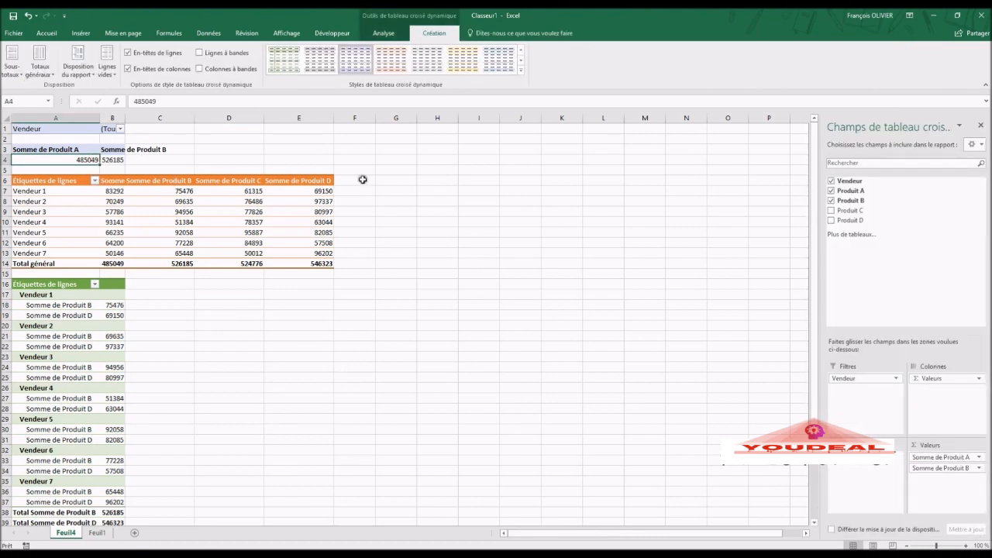
left_click(374, 34)
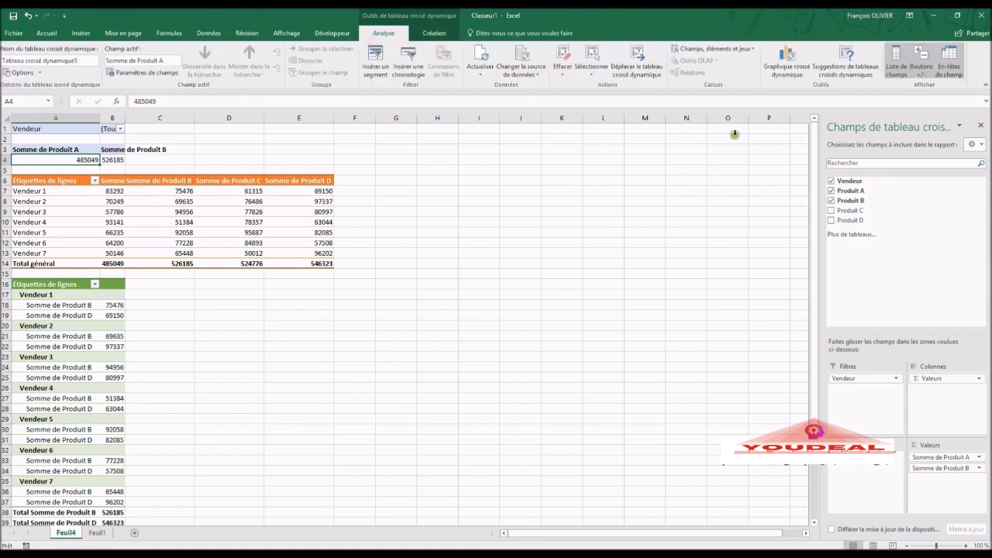
left_click(790, 73)
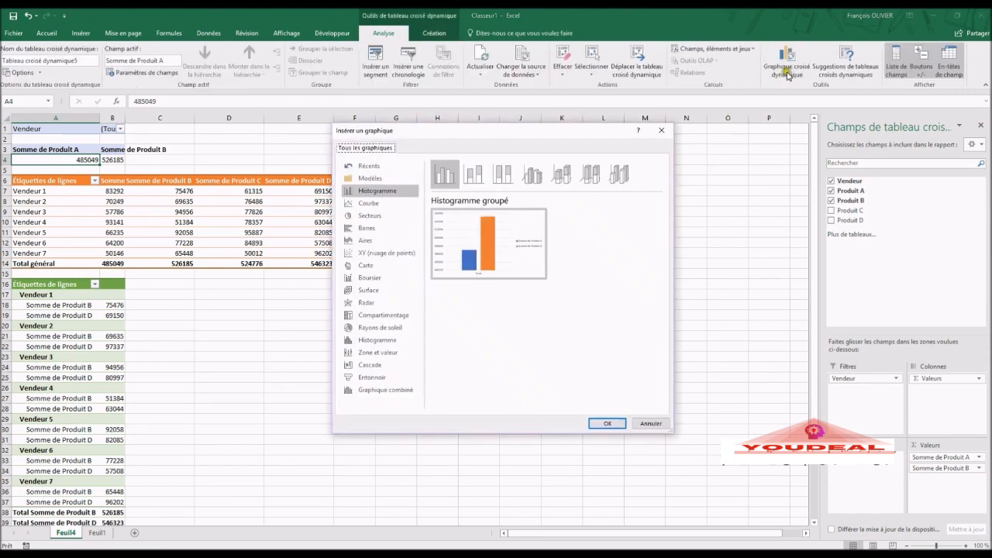
left_click(605, 425)
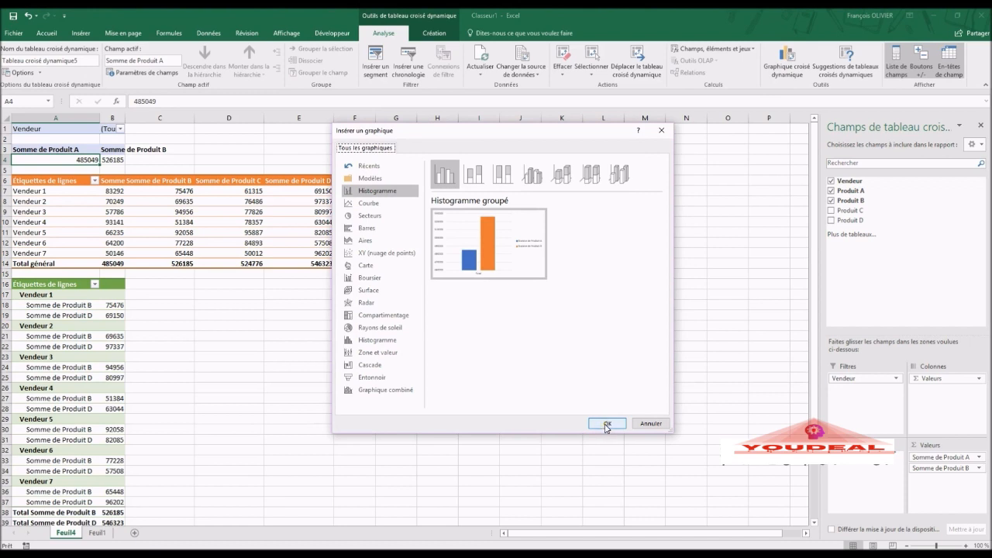
left_click(605, 424)
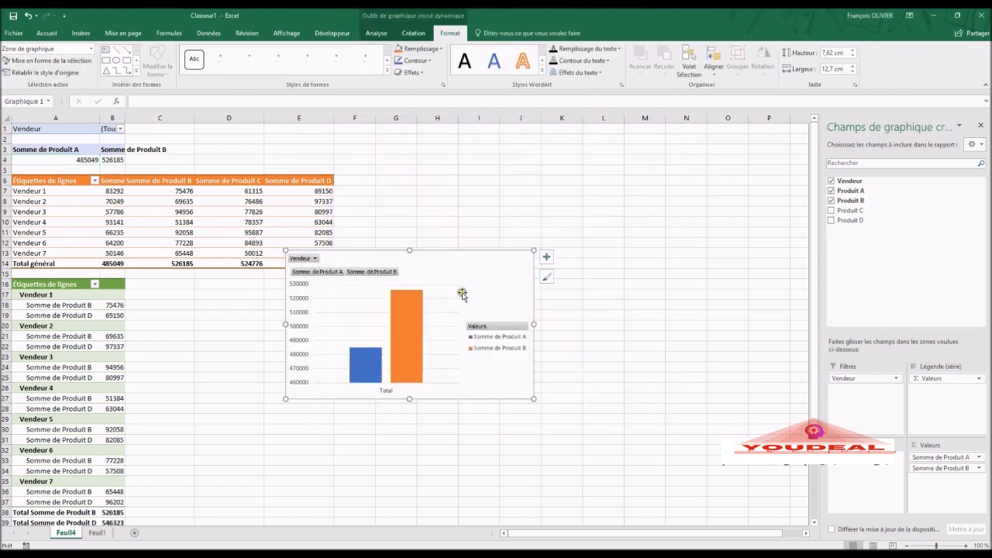
left_click_drag(472, 278, 737, 164)
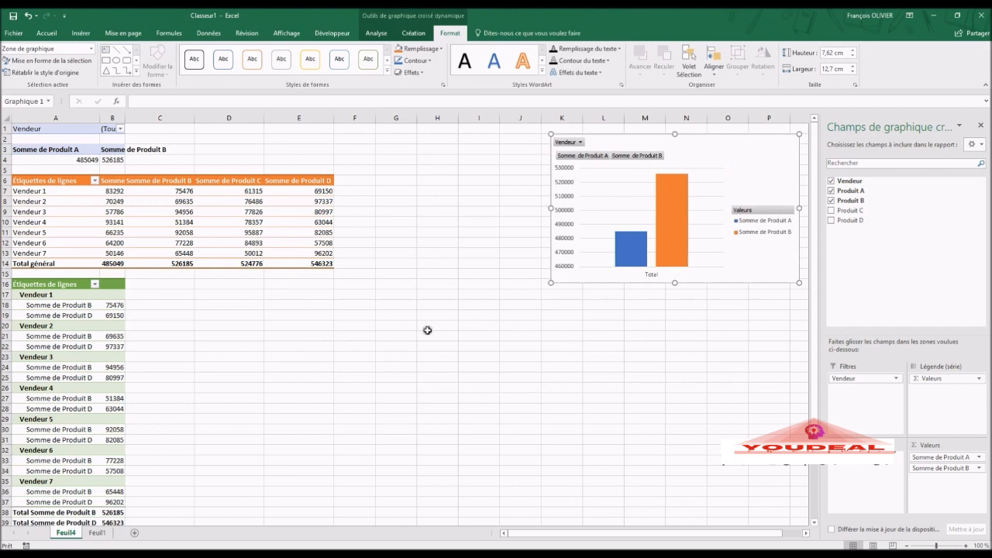
Step: Insert a pie pivot chart (Secteurs) from the middle pivot table and place it just below the column chart
left_click(218, 221)
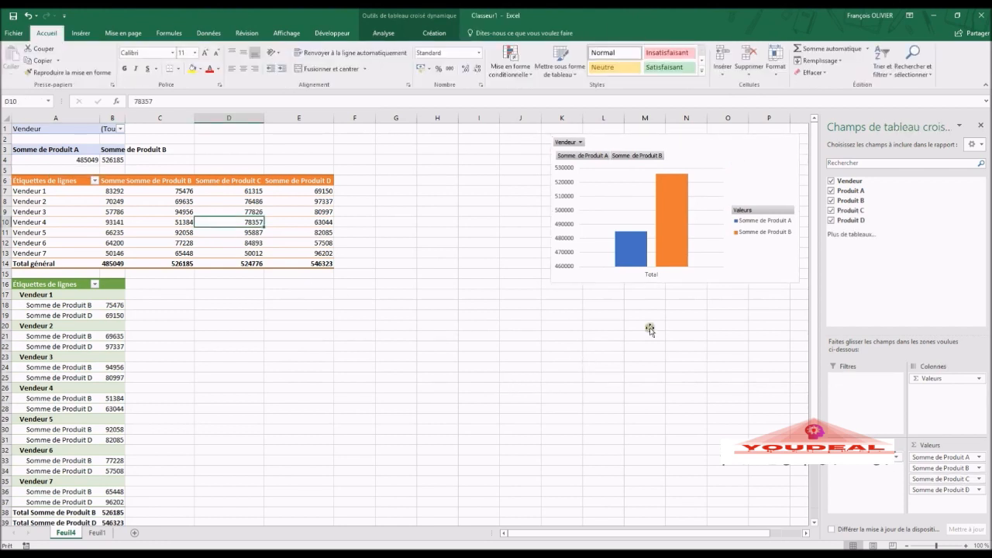
left_click(399, 33)
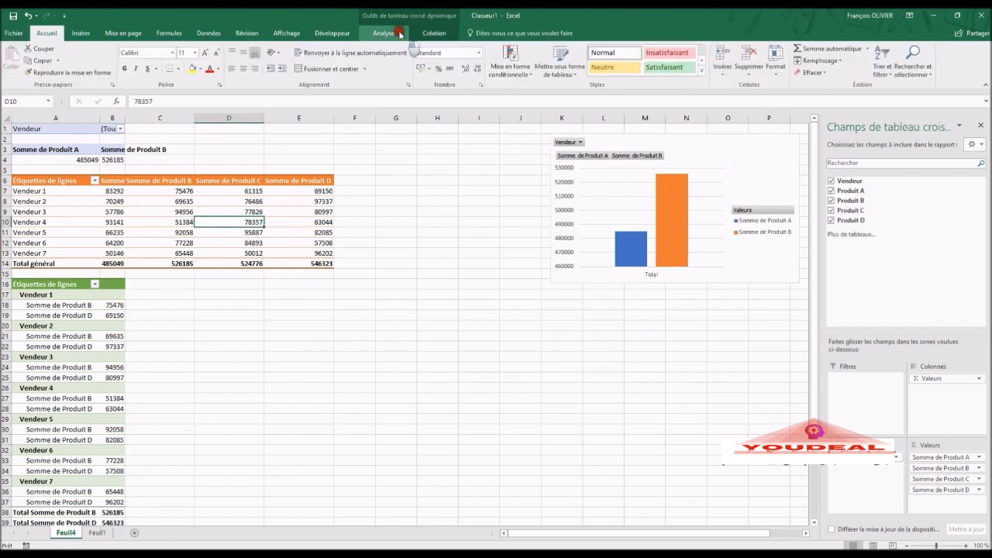
left_click(788, 55)
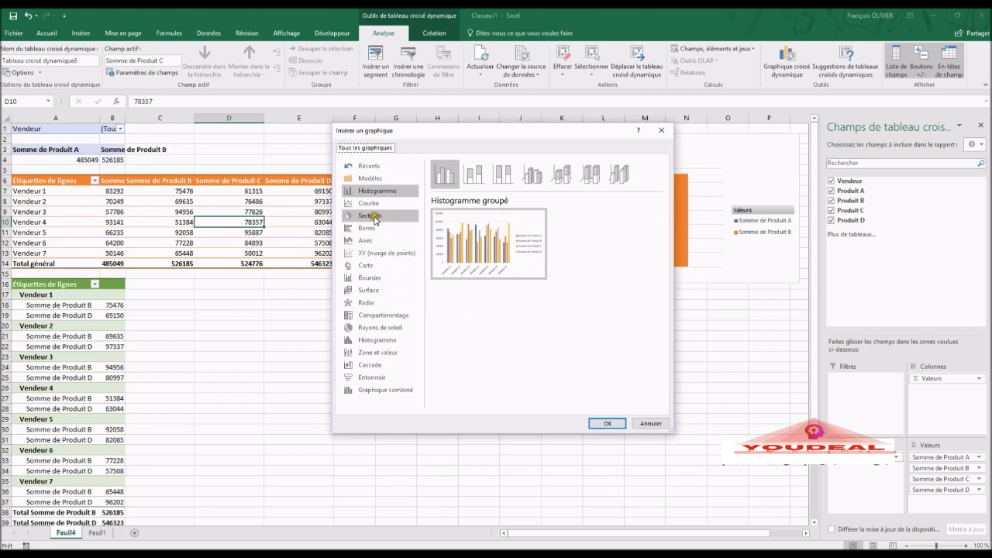
left_click(375, 220)
left_click(601, 425)
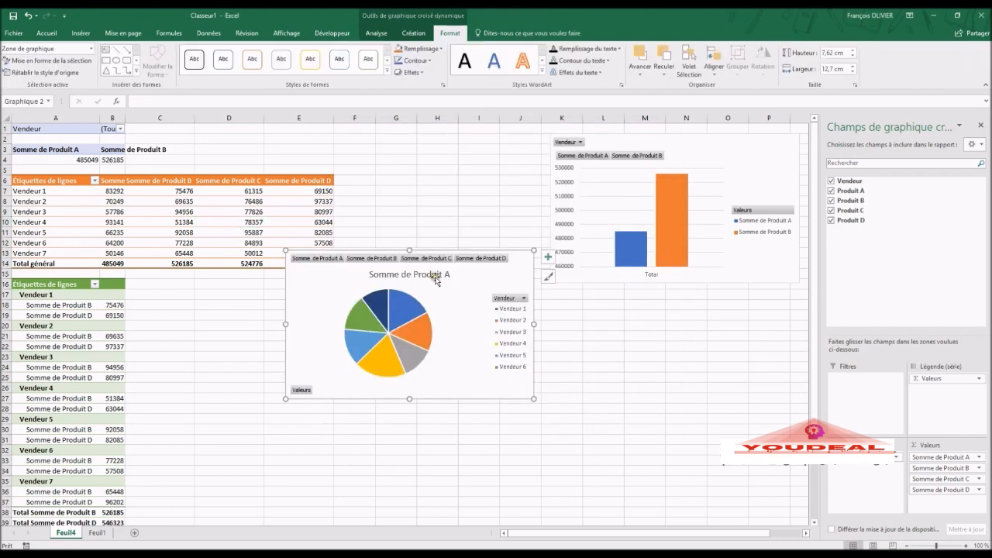
left_click_drag(445, 250, 688, 291)
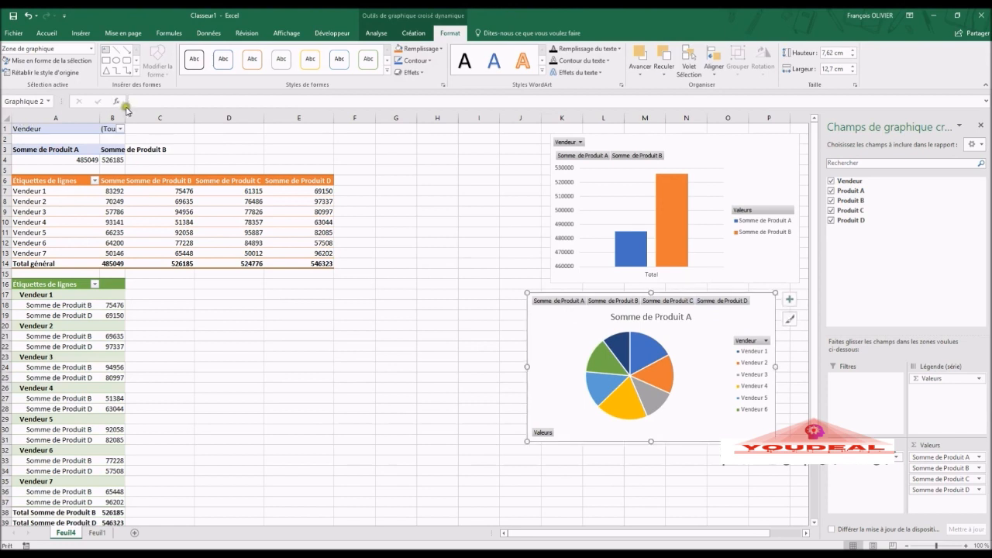
Step: Widen column B and autofit it to its contents
left_click_drag(122, 112, 175, 121)
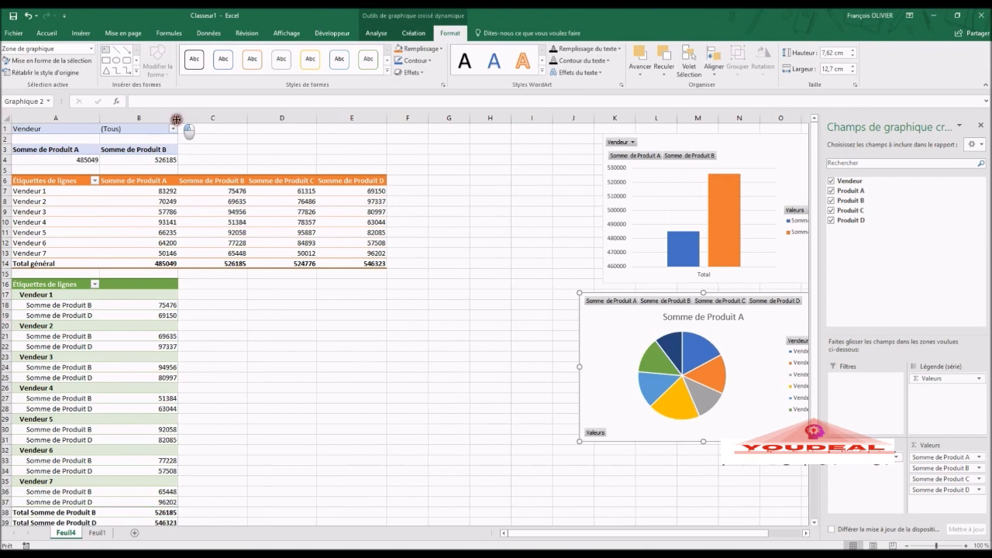
double_click(176, 120)
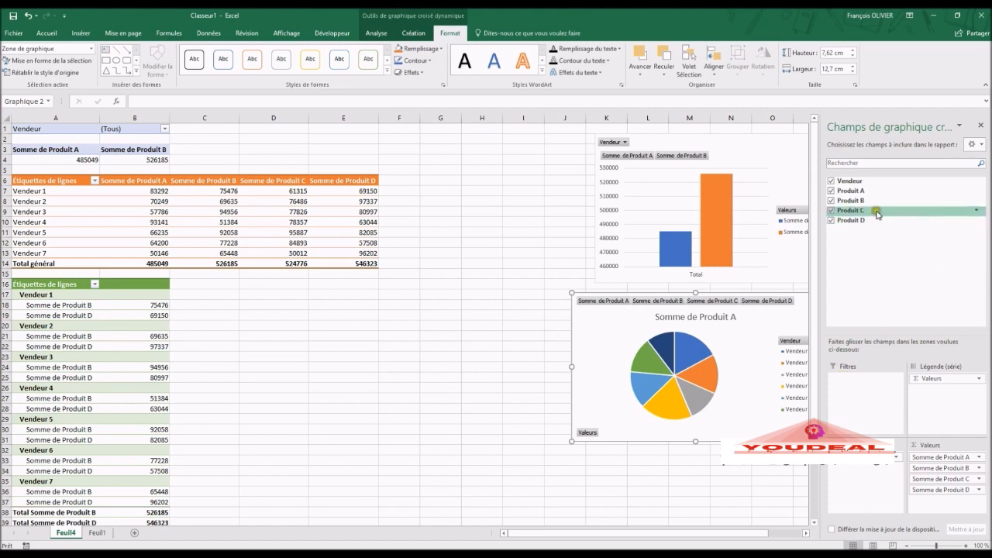
Step: Insert a bar pivot chart (Barres) from the lowest pivot table
left_click(106, 307)
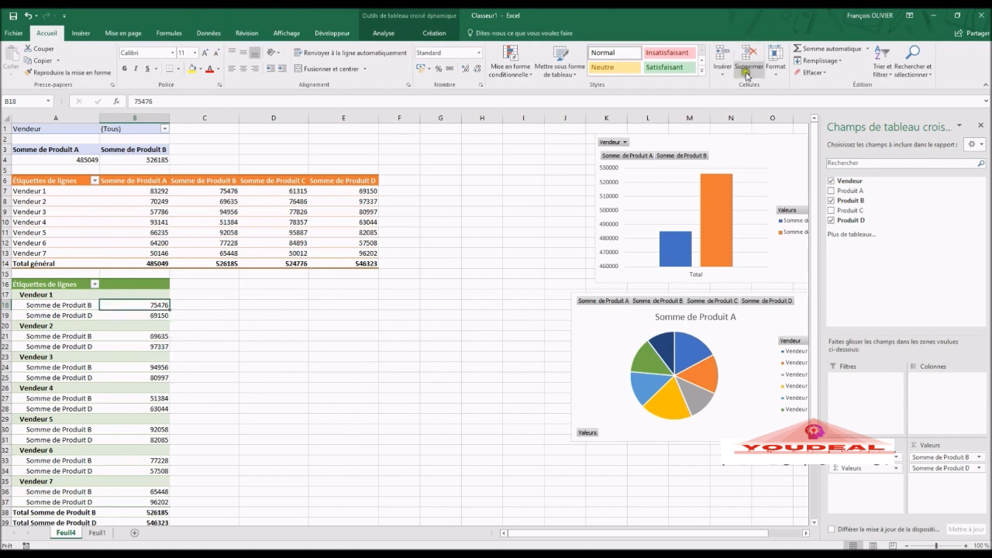
left_click(395, 40)
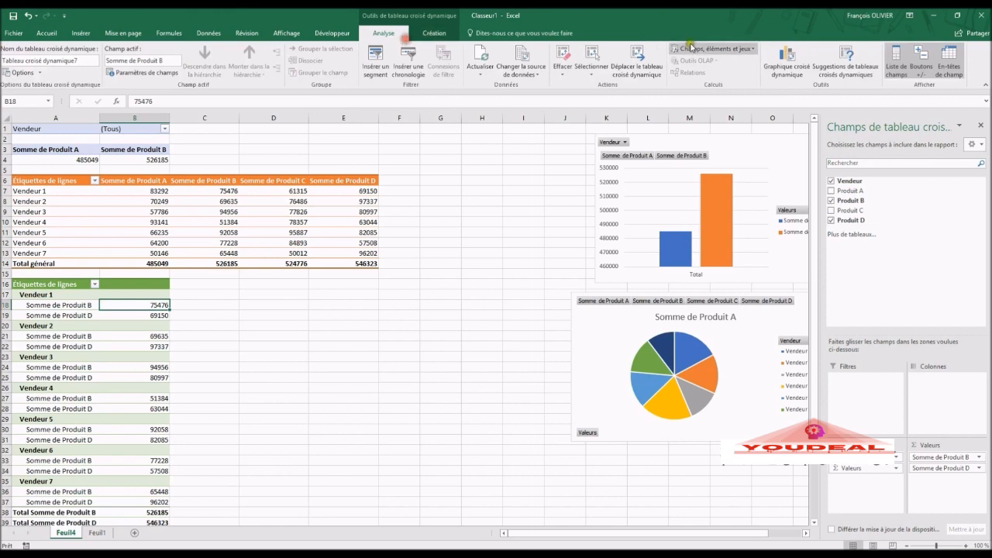
left_click(787, 60)
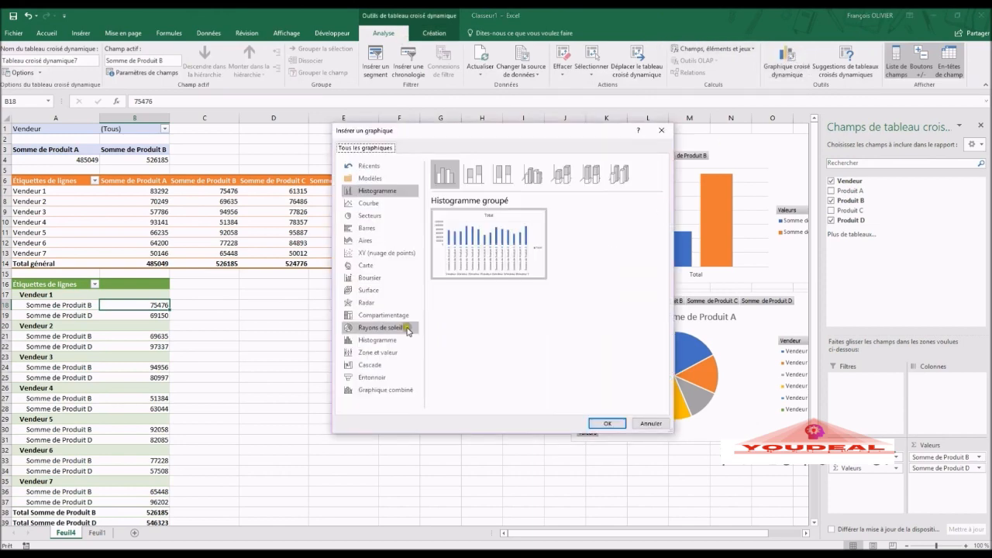
left_click(351, 228)
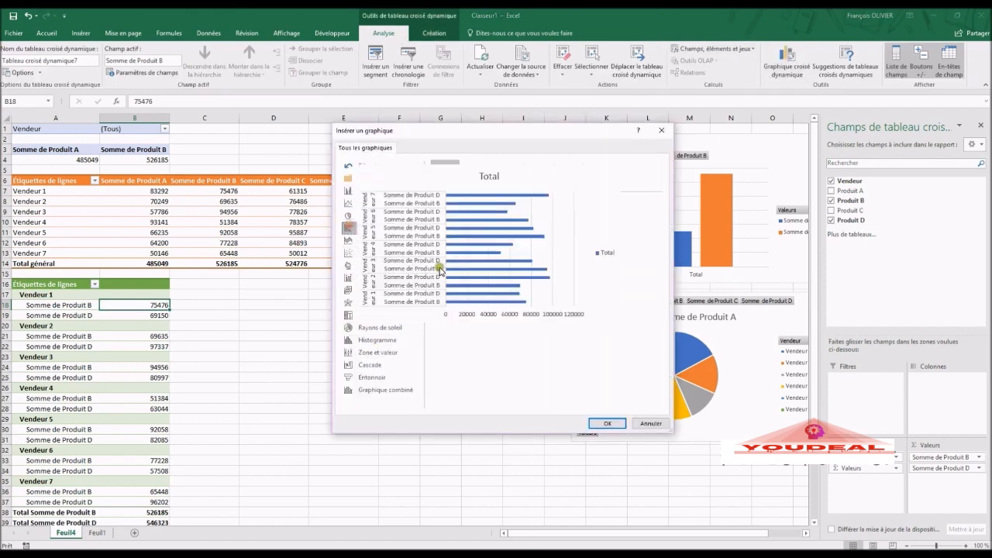
left_click(603, 424)
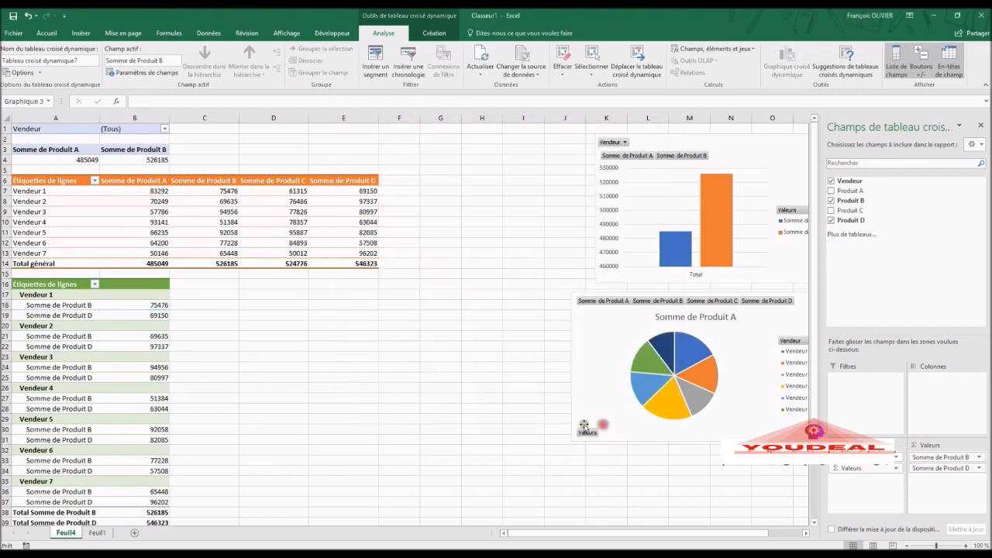
Step: Place the bar chart directly beside the lowest pivot table and stretch its height to about 12.57 cm
left_click_drag(474, 260, 359, 286)
left_click_drag(292, 426, 298, 524)
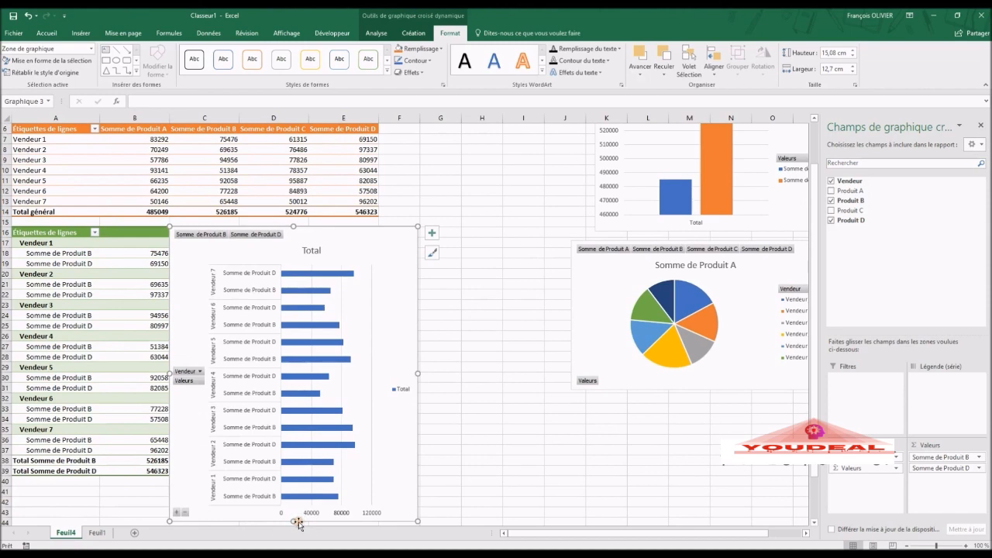
left_click_drag(292, 519, 287, 469)
scroll(502, 375, "up", 2)
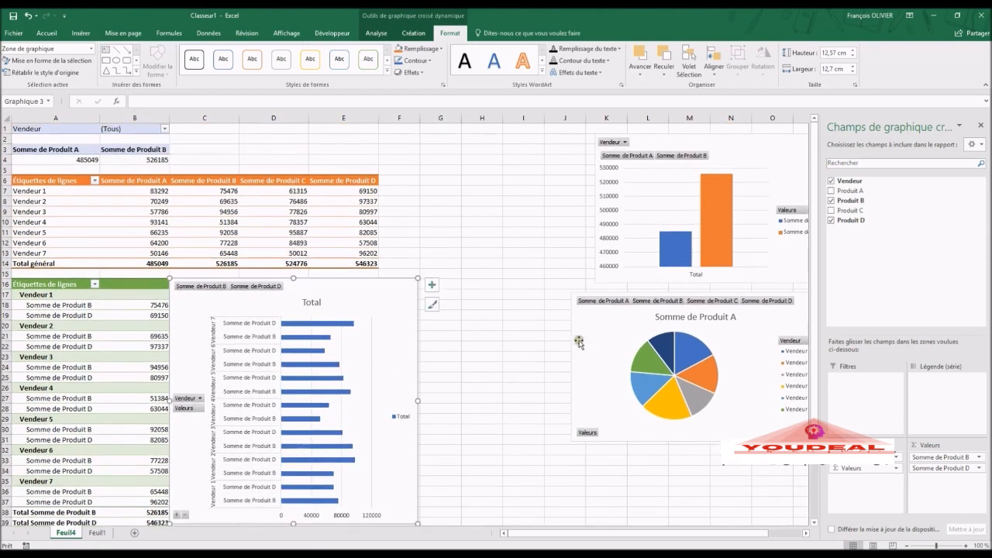
Step: Try the Produit A to Produit D field buttons on the pie chart, and move the chart closer to the bar chart
left_click(586, 341)
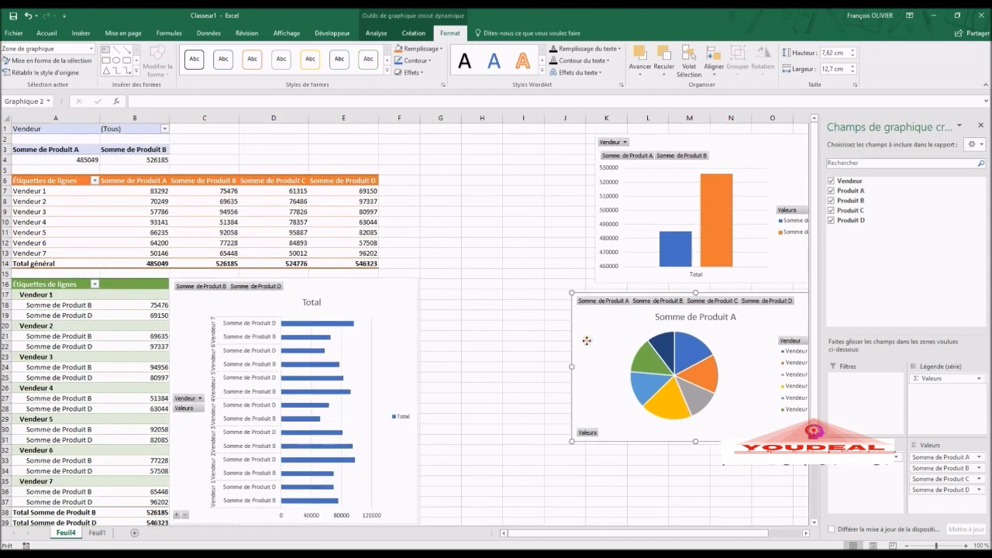
left_click(598, 302)
left_click(654, 300)
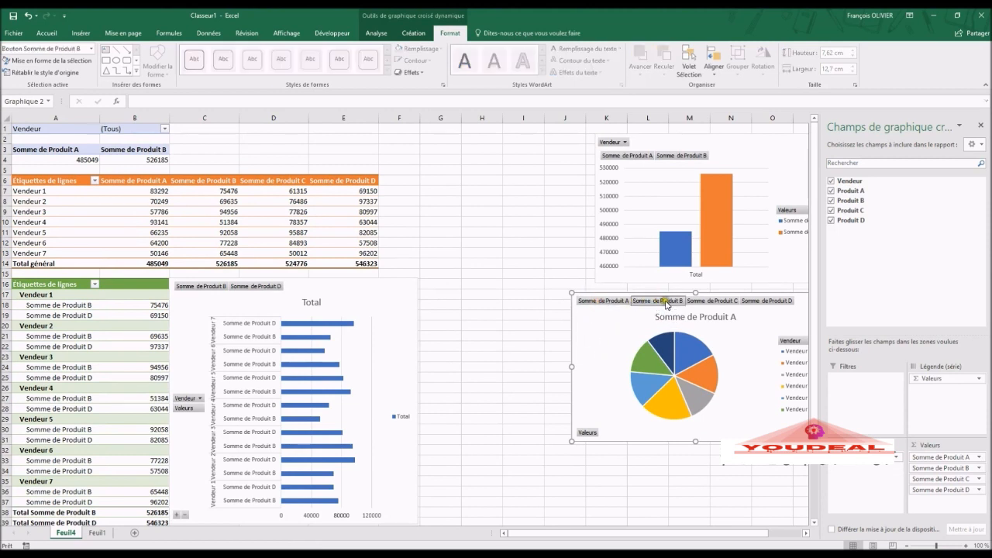
left_click(727, 302)
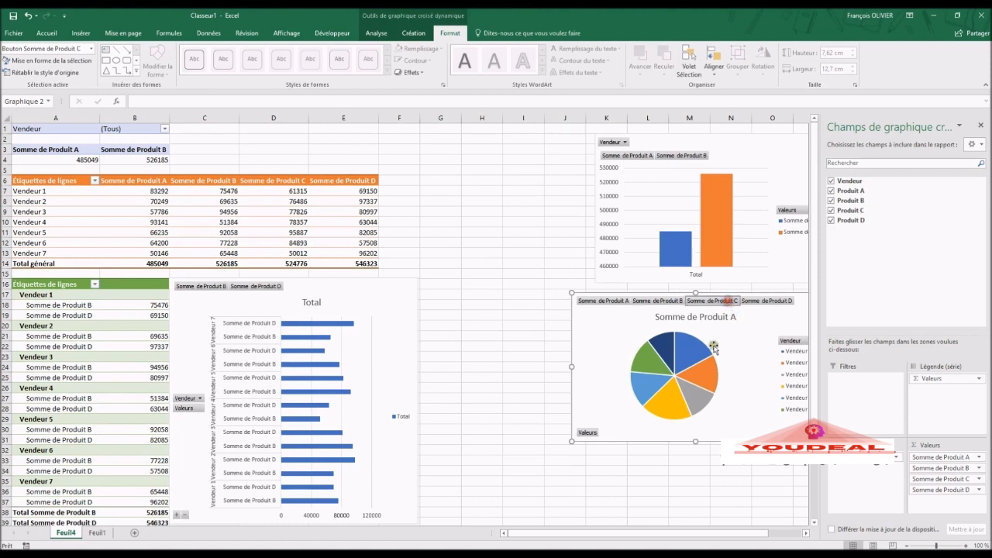
left_click(769, 303)
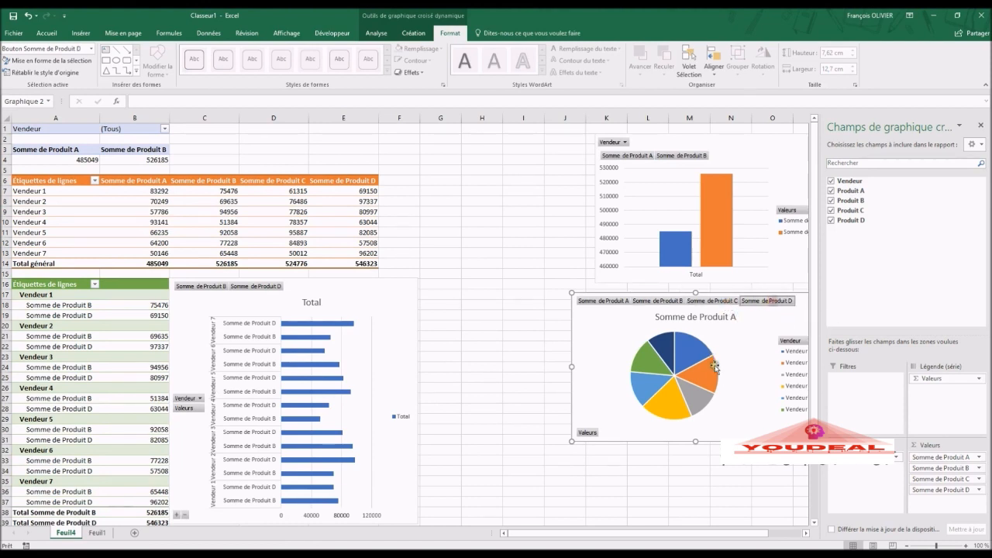
left_click_drag(743, 412, 680, 410)
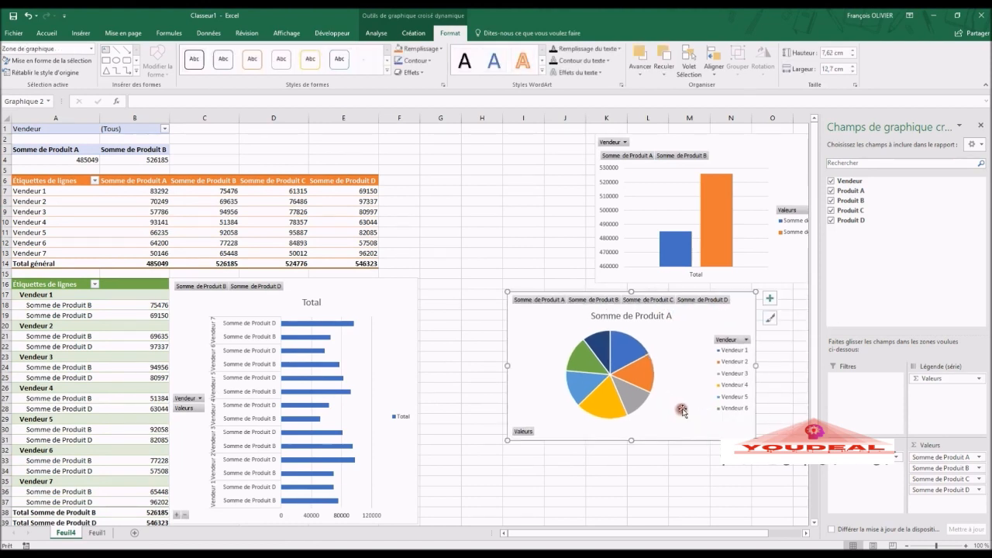
Step: Look at the Vendeur filter of the pie chart, then delete the pie chart
left_click(743, 339)
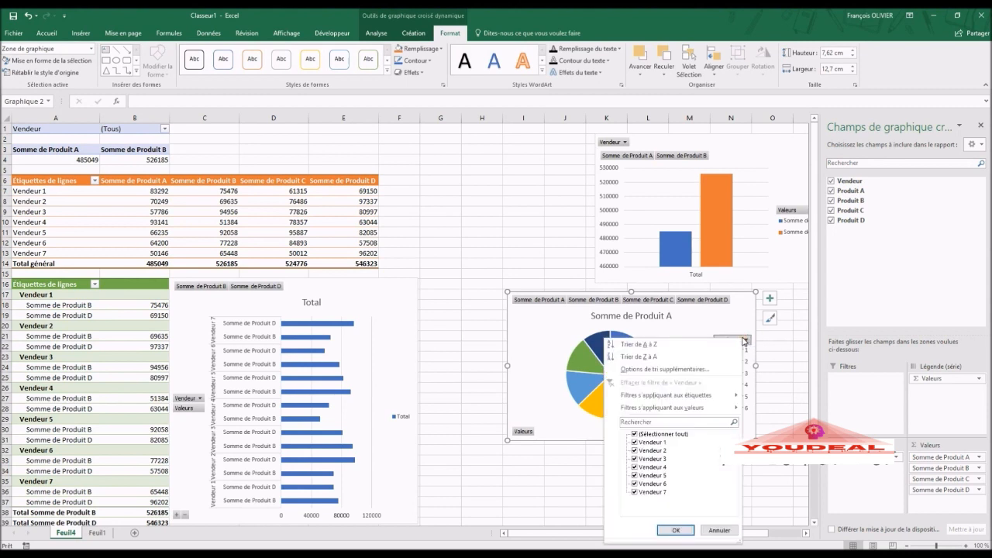
left_click(743, 340)
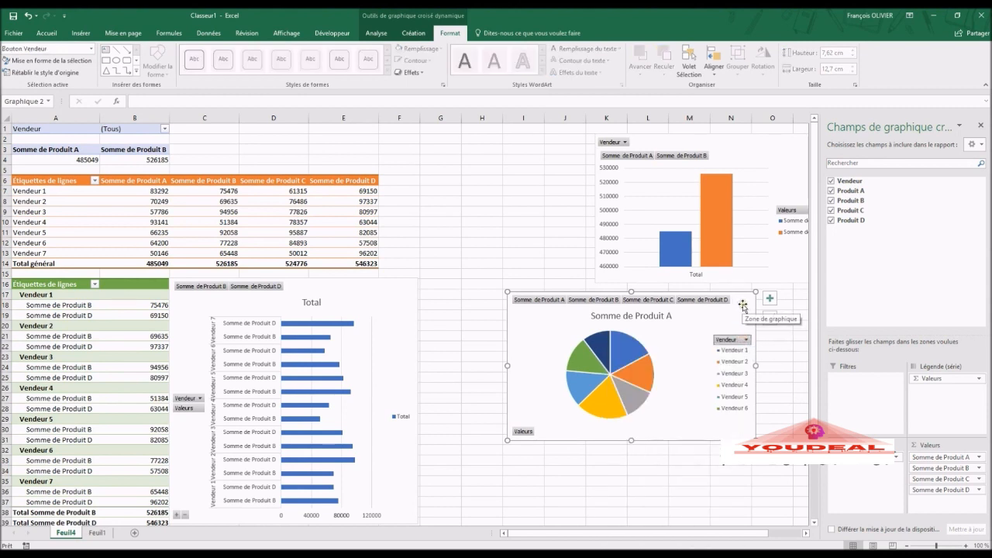
left_click(751, 328)
key("Delete")
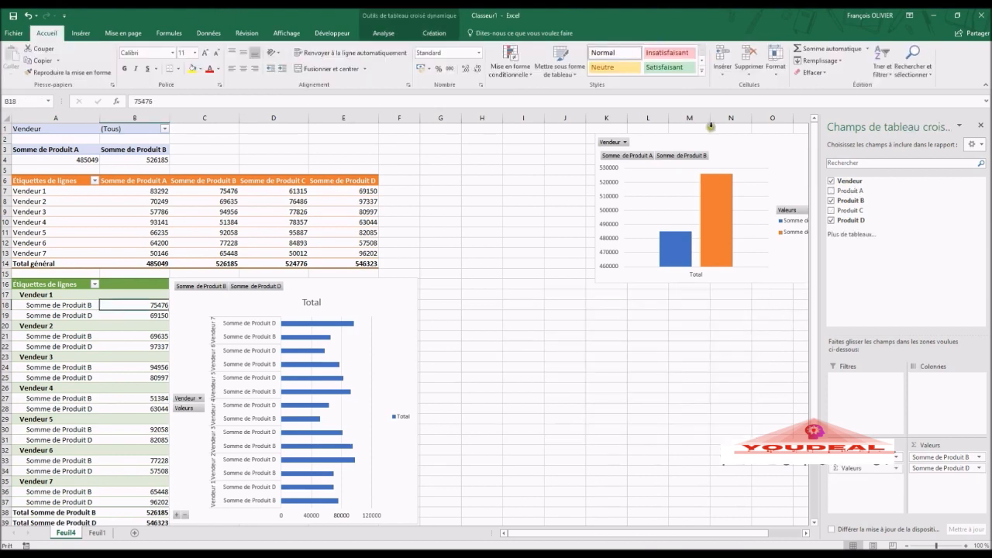
Step: Insert a 3D column pivot chart (Histogramme 3D) from the orange pivot table
left_click(289, 232)
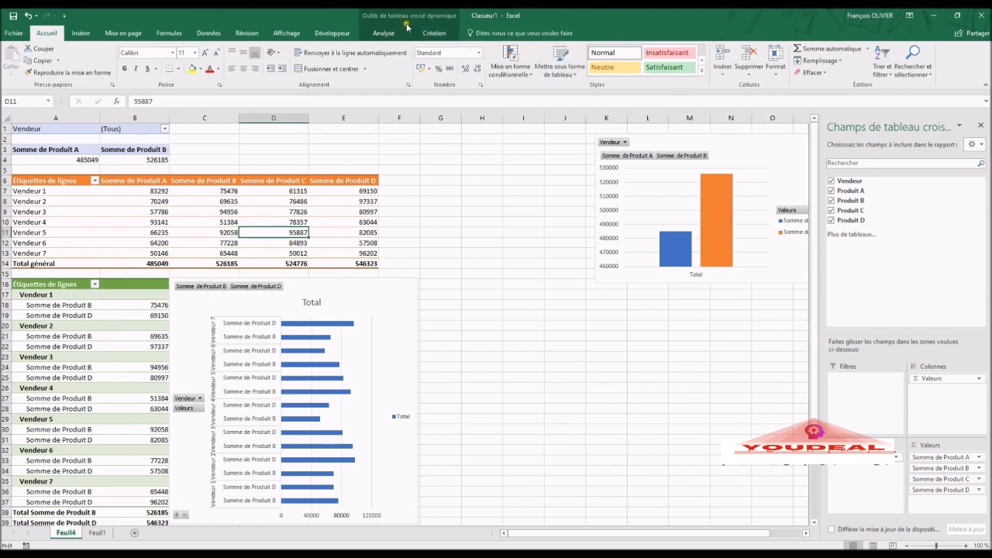
left_click(384, 32)
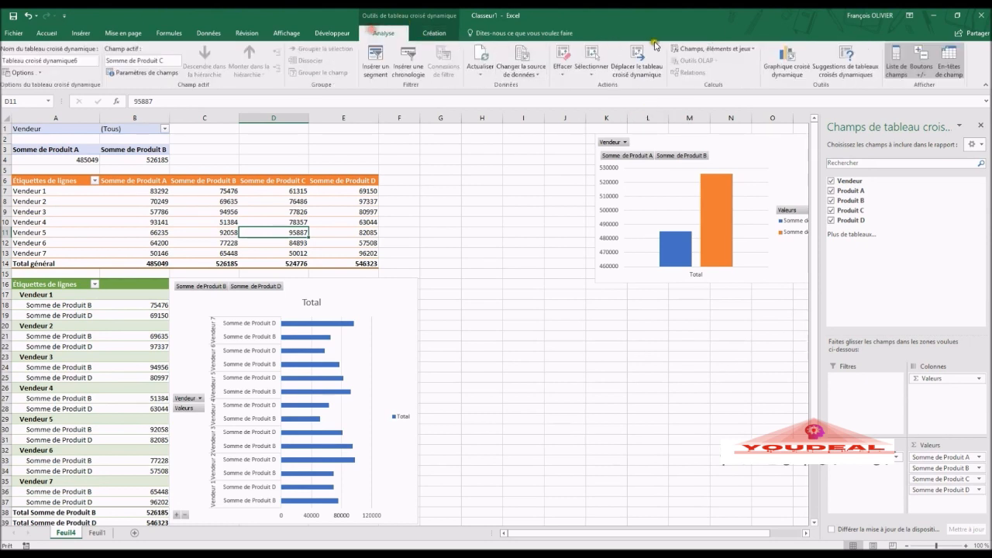
left_click(808, 73)
left_click(385, 203)
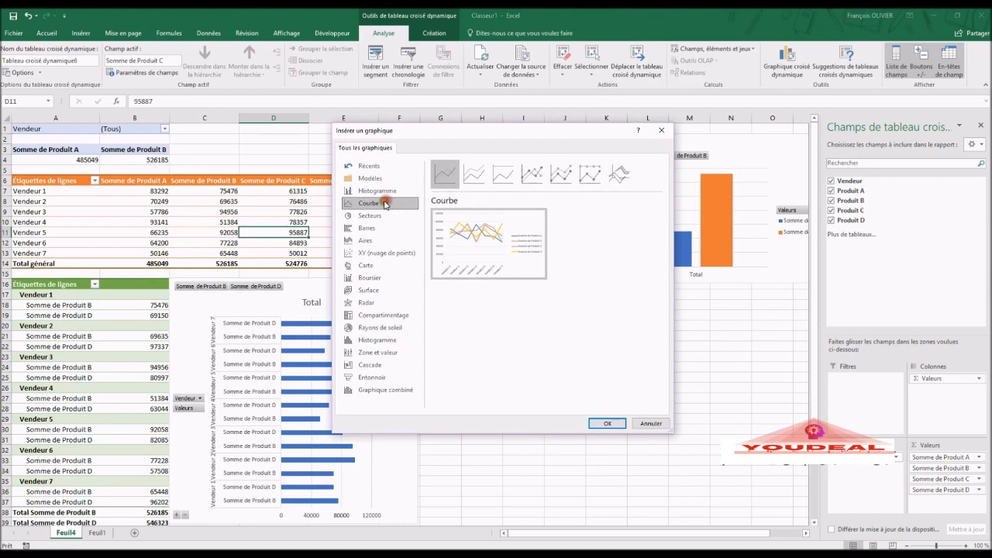
mouse_move(479, 237)
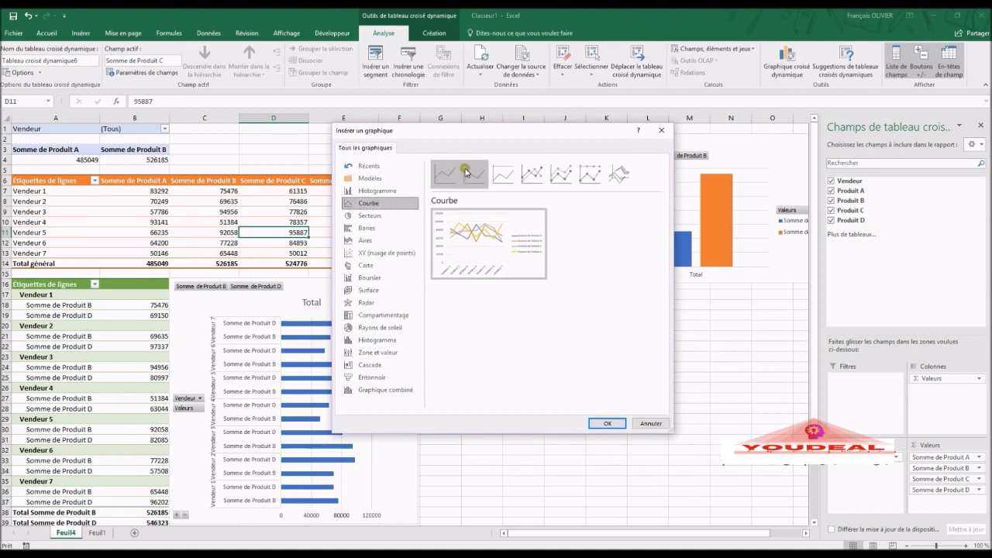
left_click(365, 189)
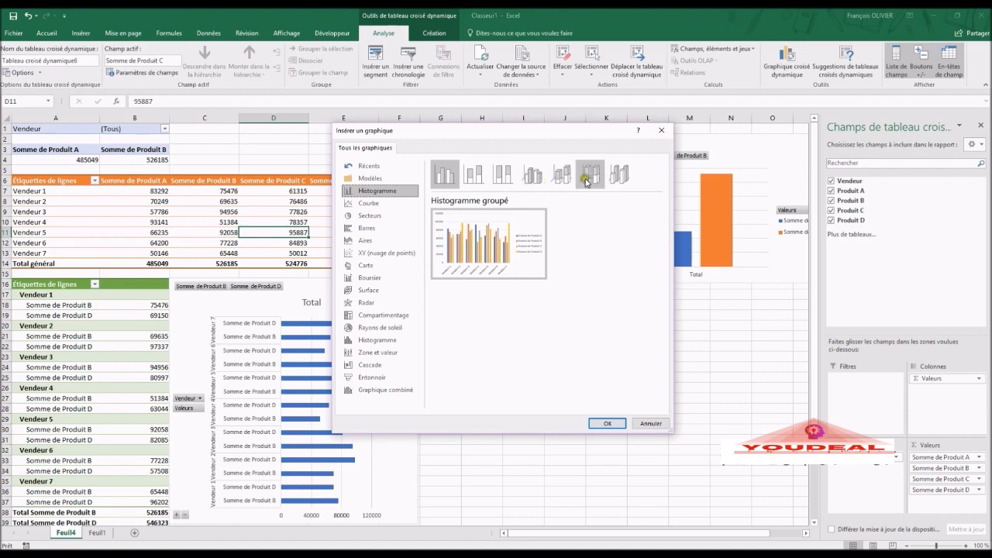
left_click(618, 175)
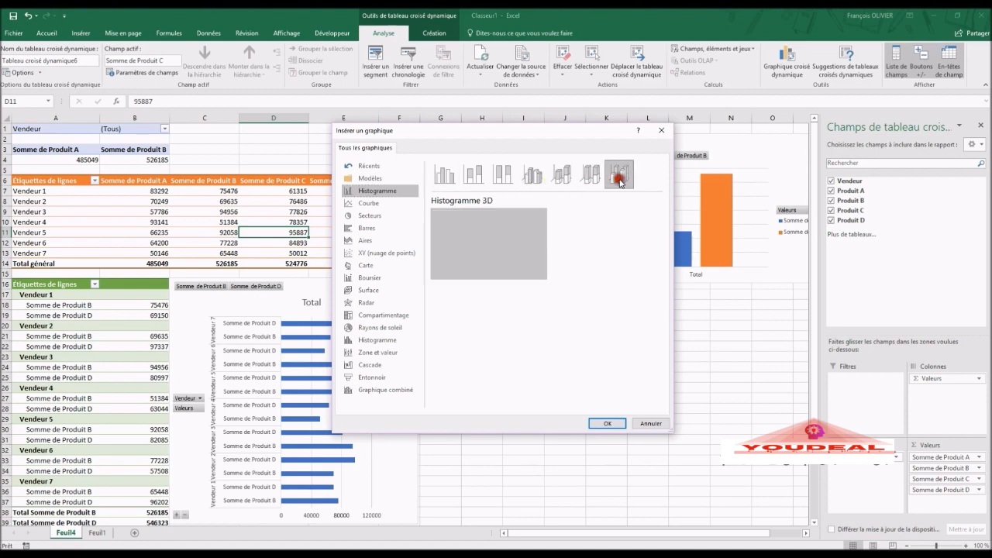
left_click(602, 423)
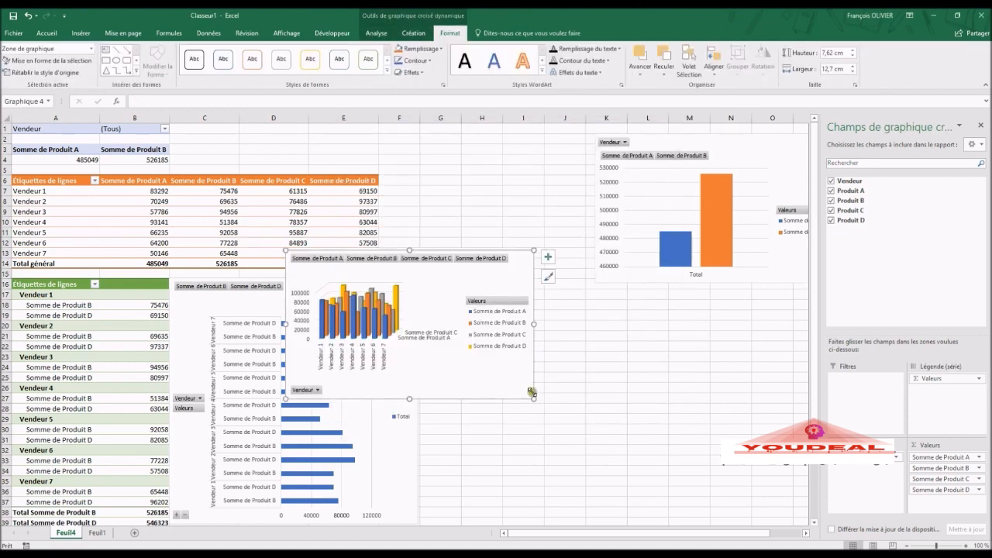
Step: Enlarge the 3D column chart to about 9.95 by 15.54 cm and place it below the Produit A and B column chart
left_click_drag(535, 400, 581, 440)
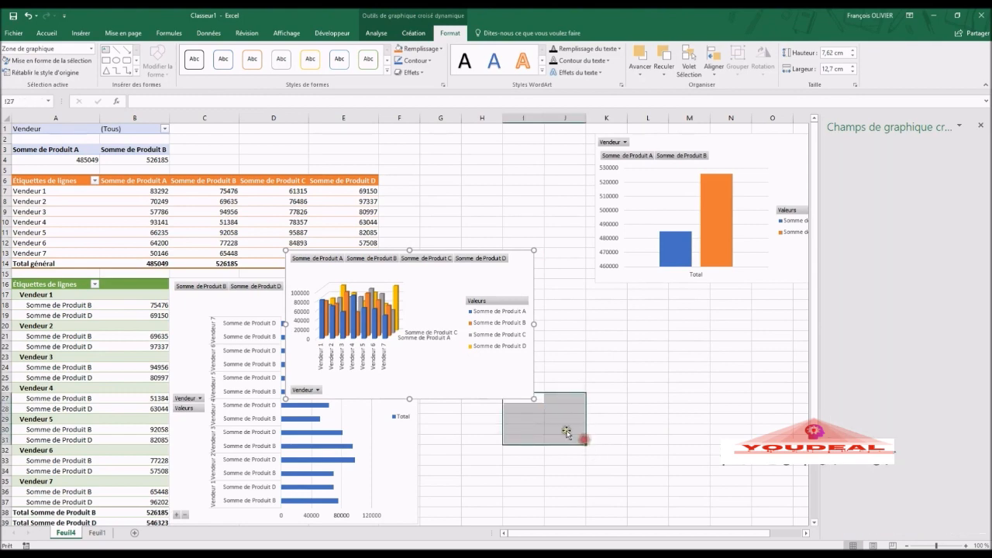
left_click(521, 385)
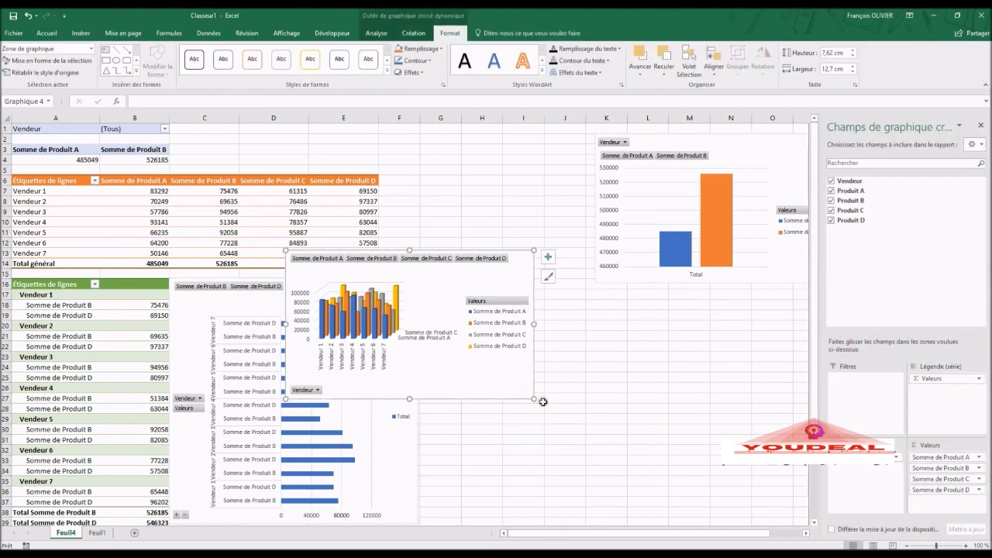
left_click_drag(532, 400, 791, 434)
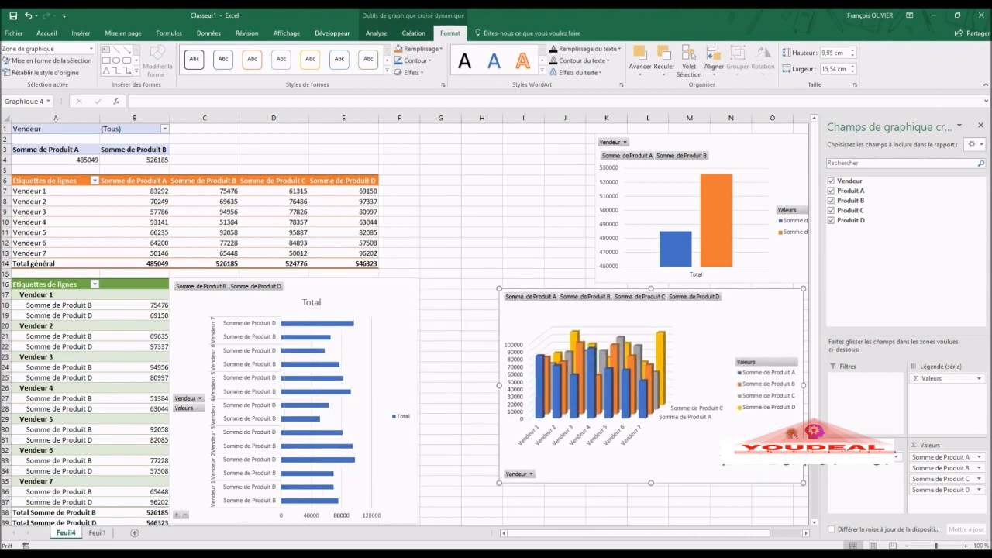
Step: Hide the pivot chart field list and move the Produit A and B column chart across to columns N to S
left_click(391, 35)
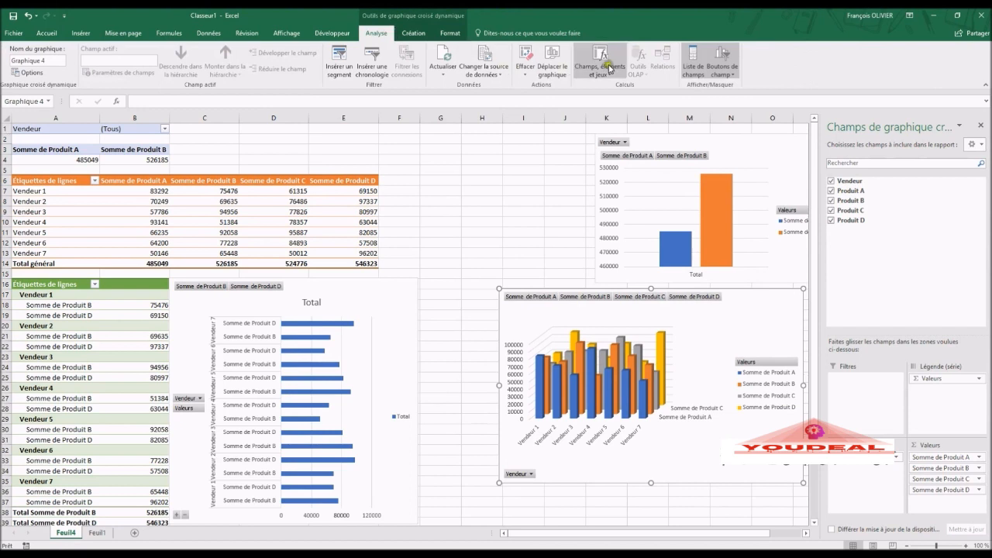
left_click(693, 59)
left_click_drag(774, 143, 898, 144)
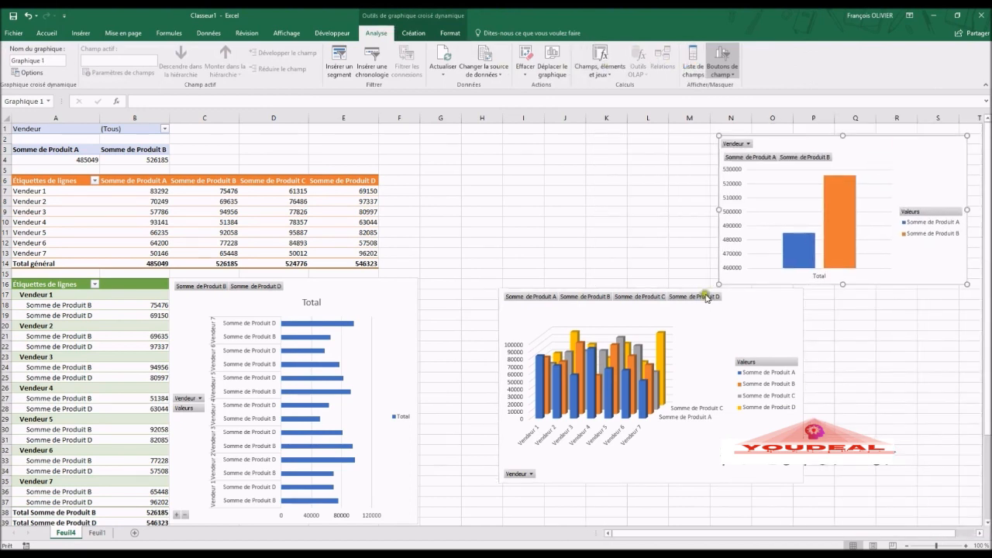
Step: Undo the shift of the 3D chart's plot area and move the whole chart across beneath the Produit A and B column chart
left_click(719, 319)
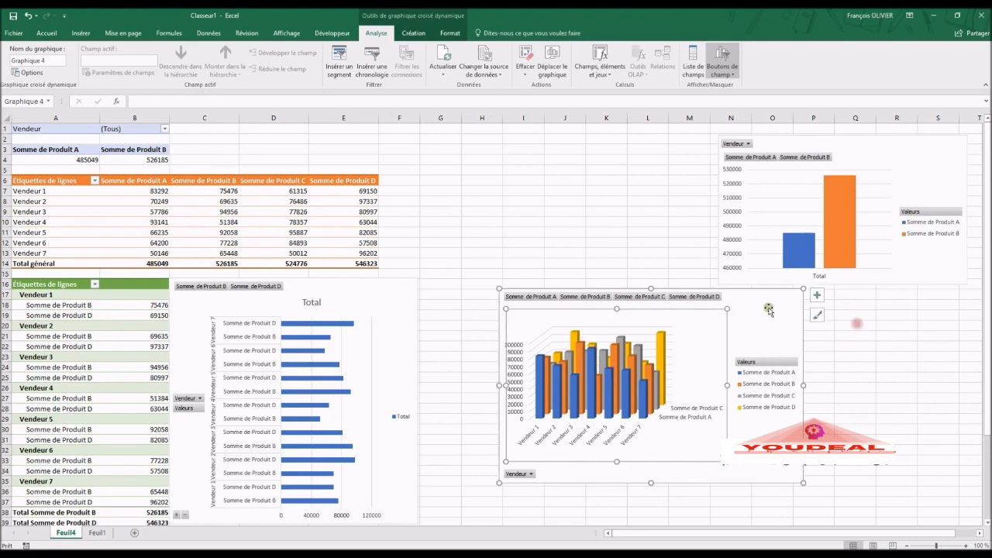
left_click(745, 292)
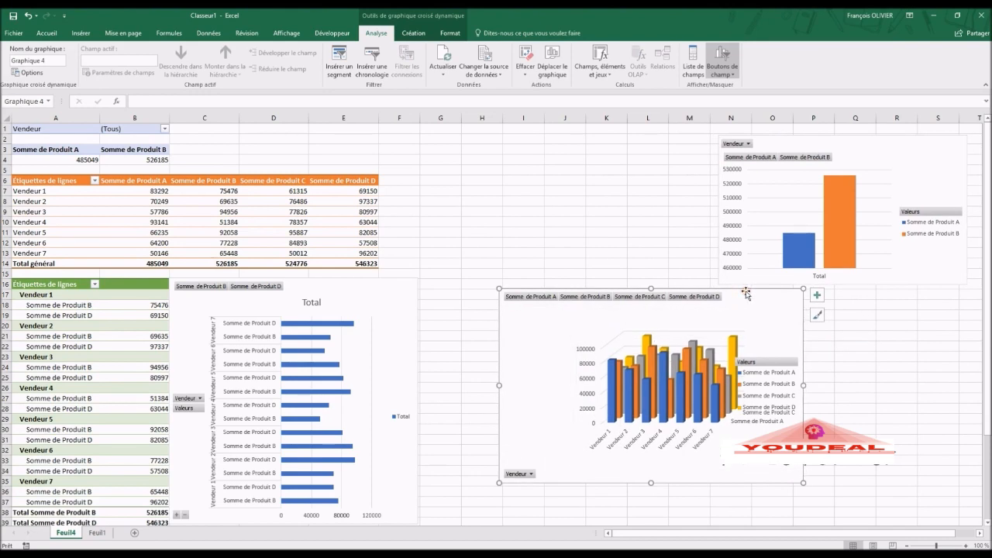
key("ctrl+z")
left_click_drag(744, 293, 895, 298)
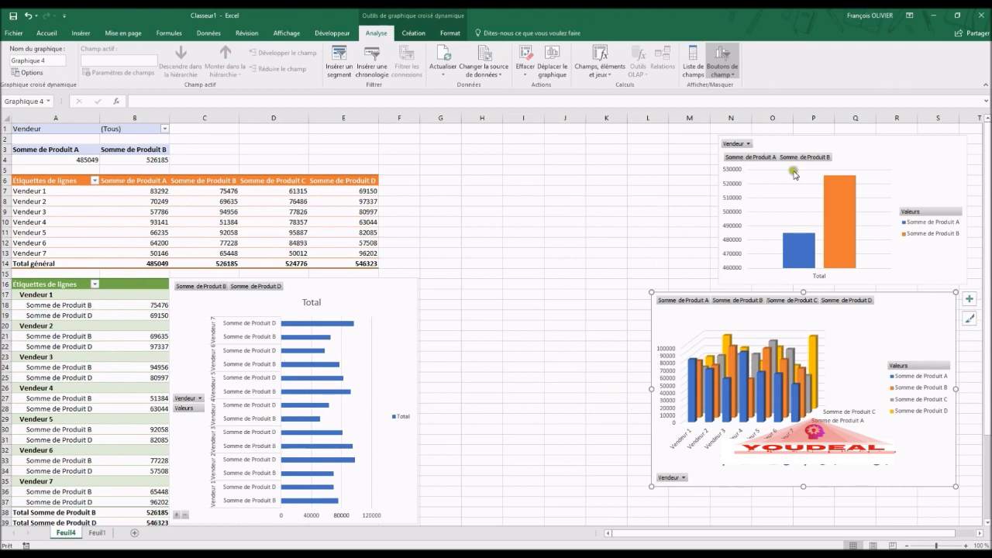
Step: Enter a new chart name for the Produit A and B column chart
left_click(811, 189)
left_click(854, 147)
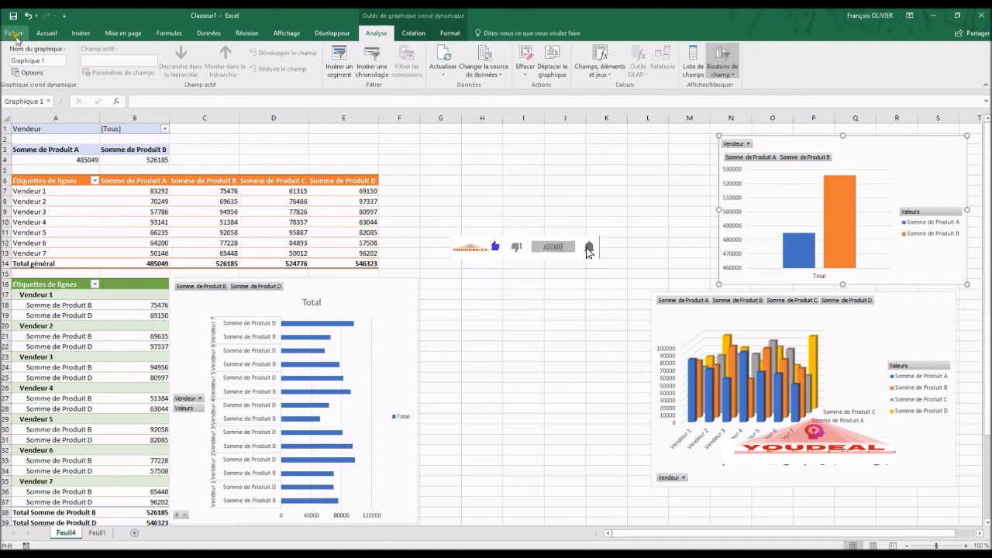
left_click(60, 61)
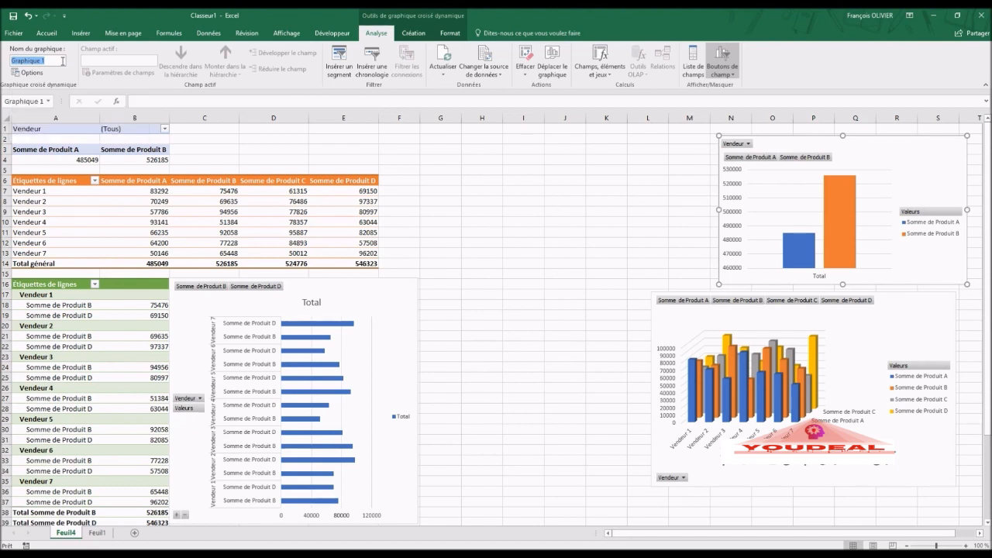
type("P")
Step: Rename the 3D column chart as TCD 2
left_click(875, 326)
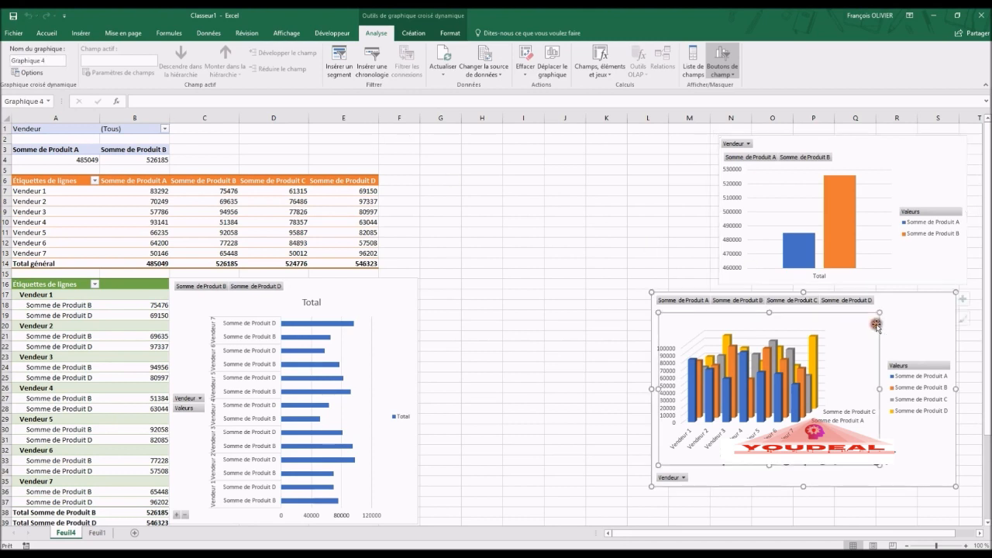
left_click(45, 61)
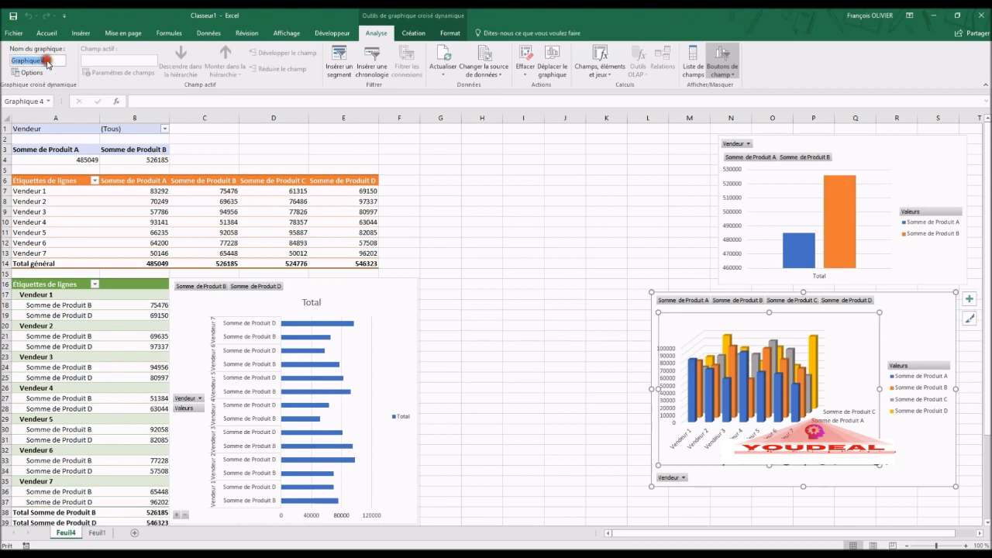
type("TCD 2")
Step: Rename the bar chart beside the green pivot table as TCD 3 and deselect it
left_click(361, 285)
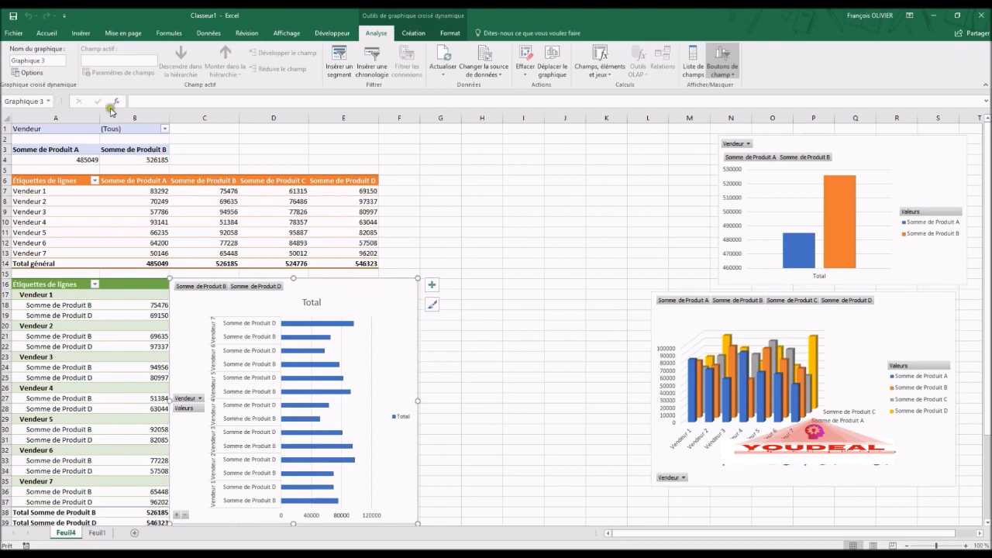
left_click(61, 60)
type("T")
key("Return")
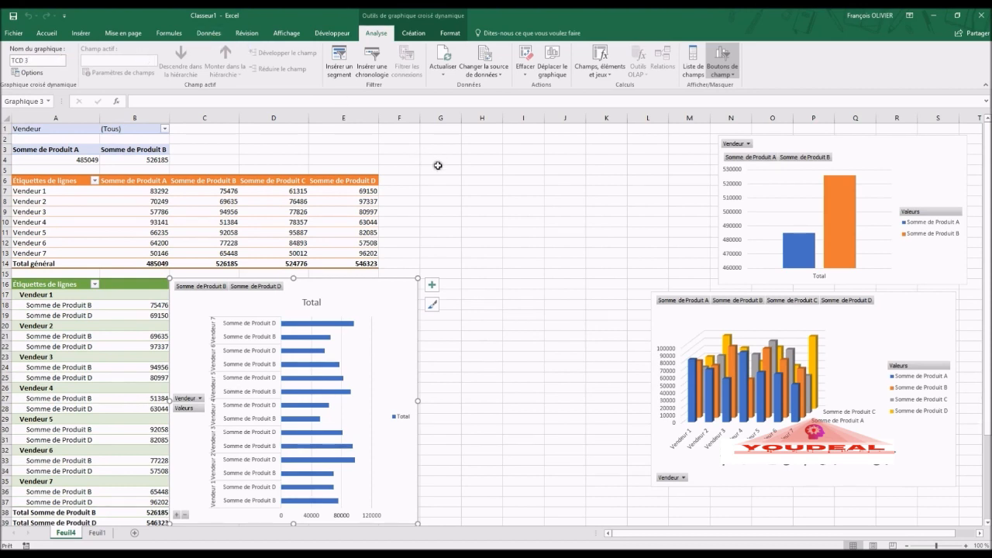
left_click(438, 165)
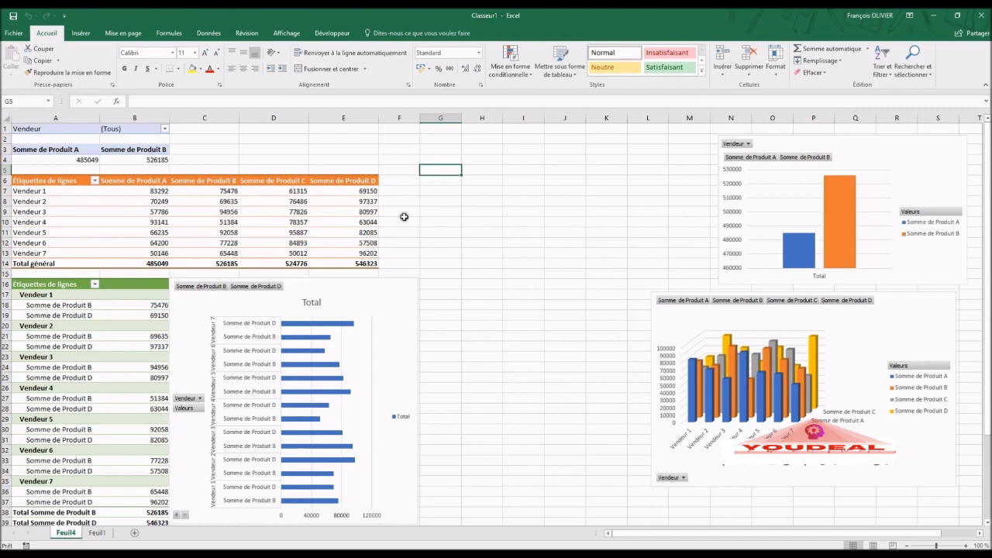
Step: Insert a slicer for the Vendeur field from the orange pivot table
left_click(283, 214)
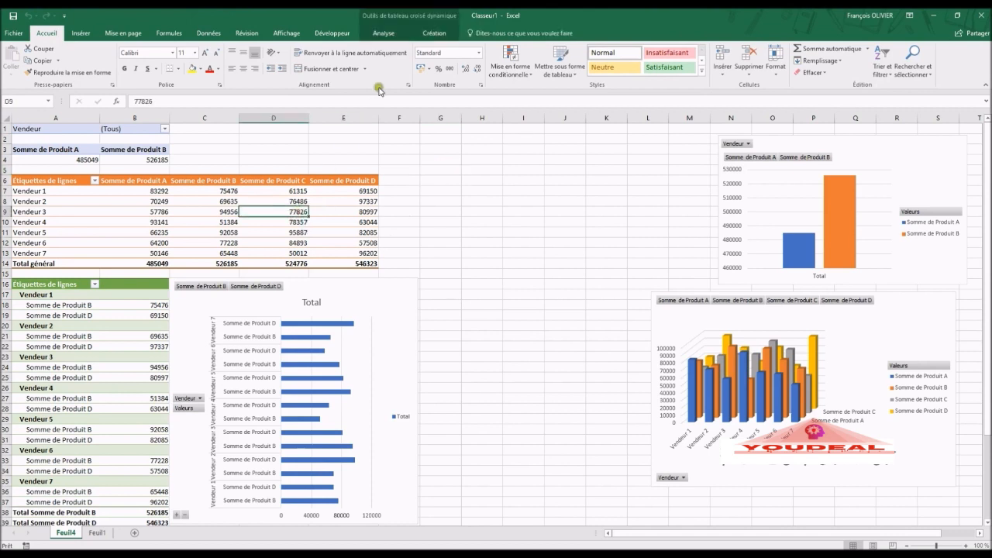
left_click(387, 32)
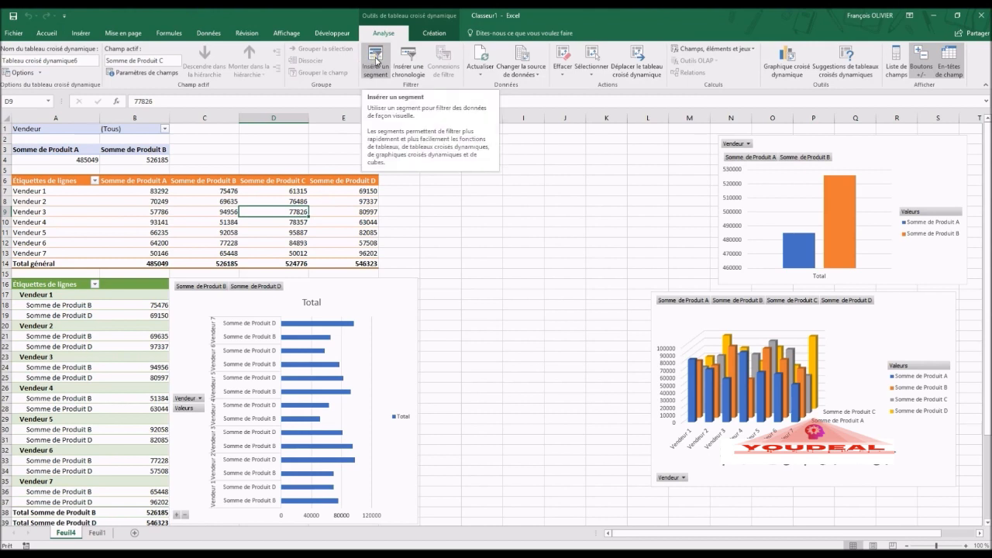
left_click(375, 59)
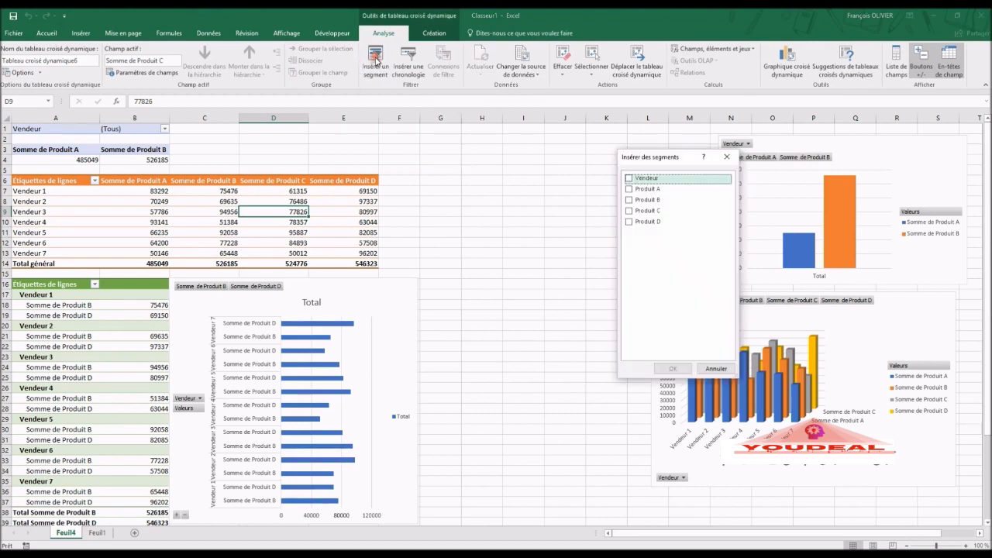
left_click_drag(646, 159, 500, 164)
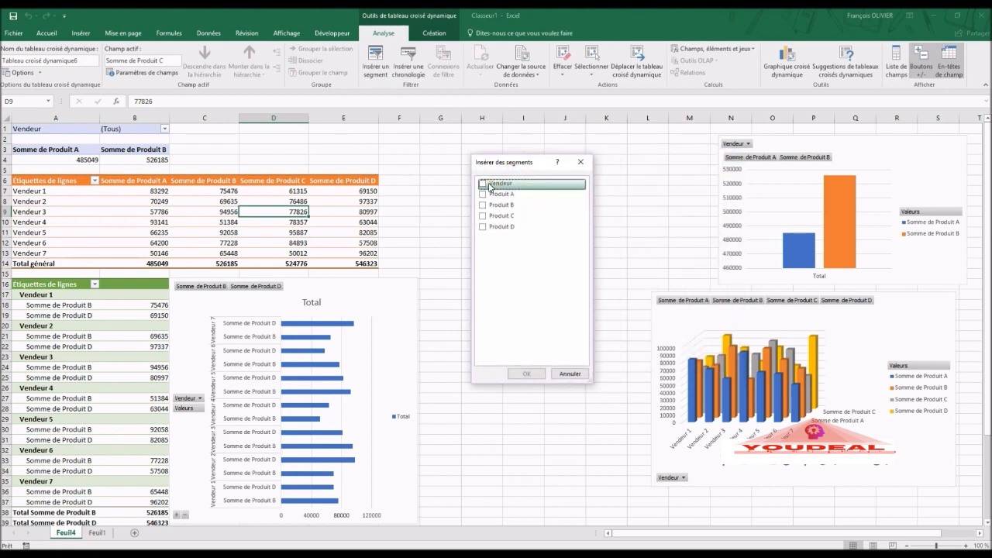
left_click(483, 183)
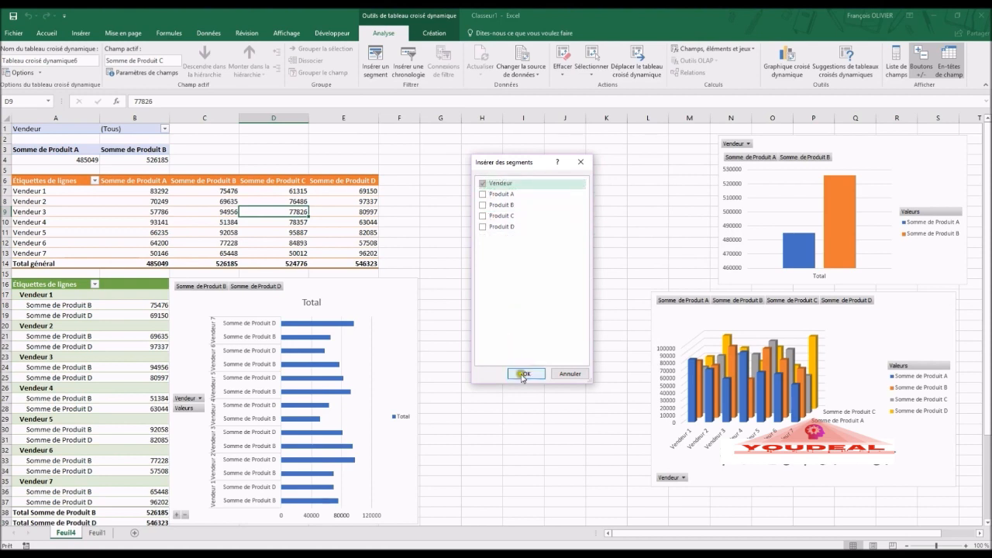
left_click(525, 375)
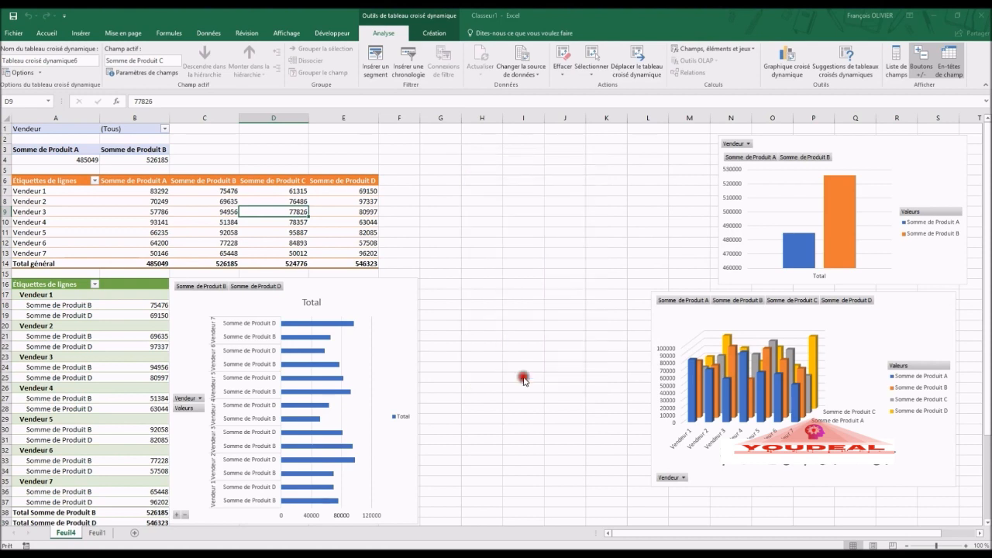
Step: Move the Vendeur slicer up beside the orange pivot table and apply the dark orange slicer style to it
left_click(516, 266)
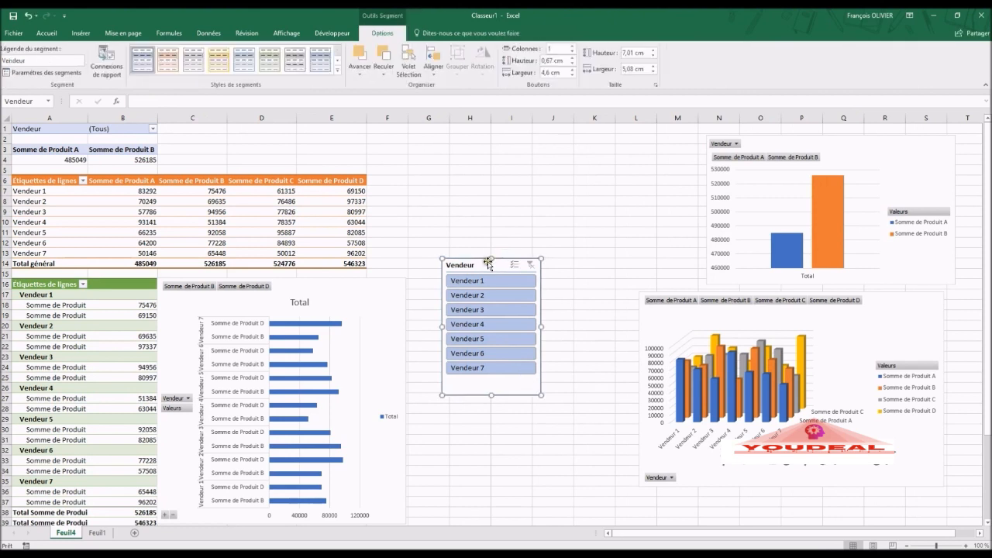
left_click_drag(489, 264, 510, 184)
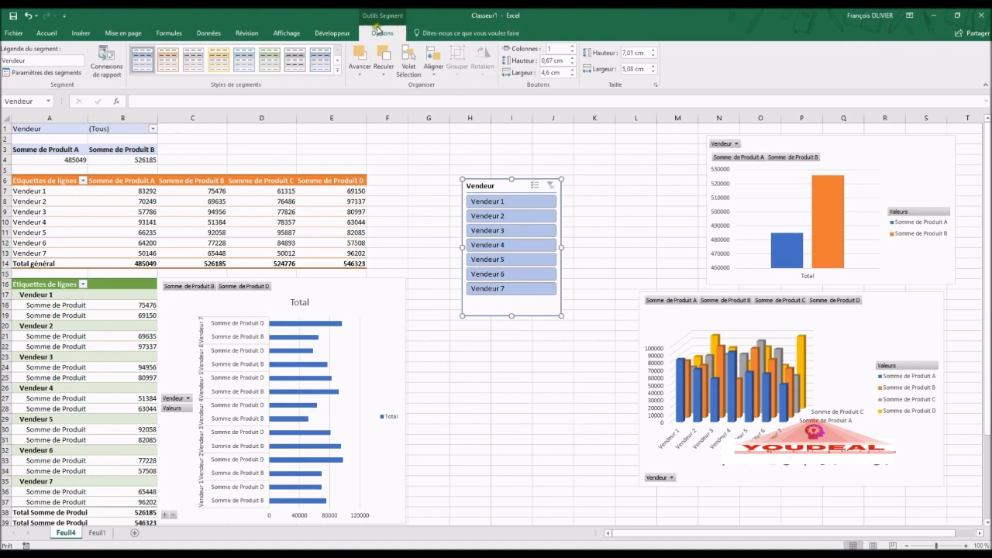
left_click(338, 71)
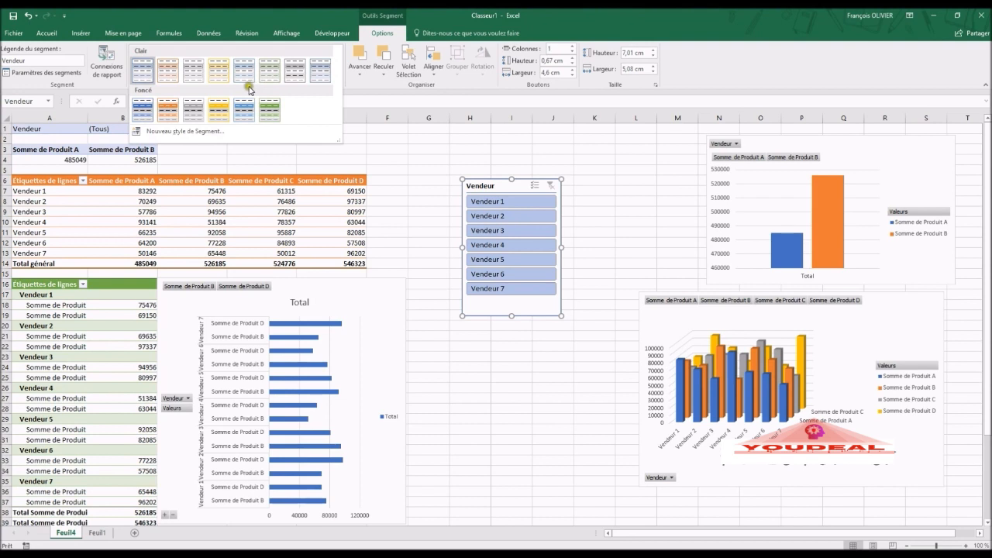
left_click(168, 110)
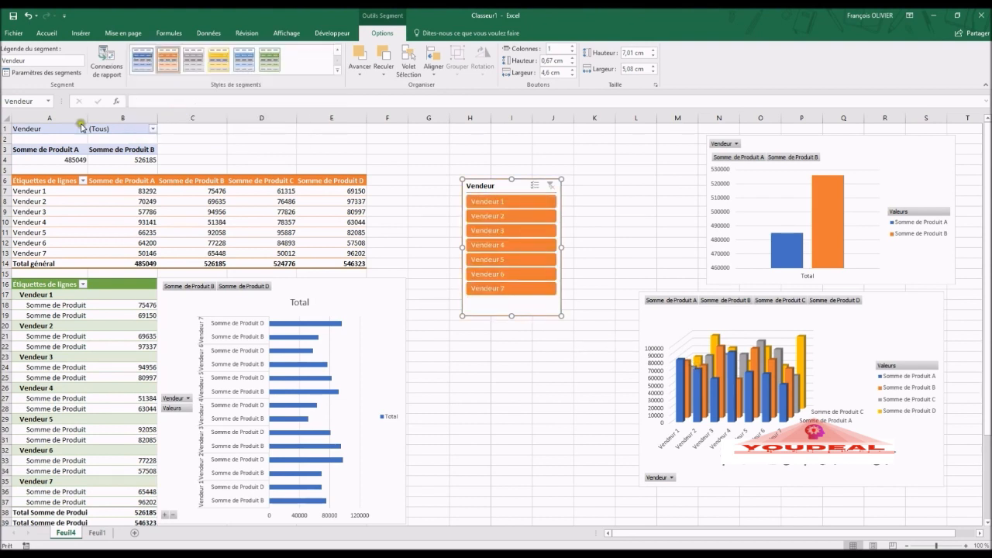
Step: Connect the Vendeur slicer to Tableau croisé dynamique5 and Tableau croisé dynamique7 so that it filters all three pivot tables
left_click(103, 70)
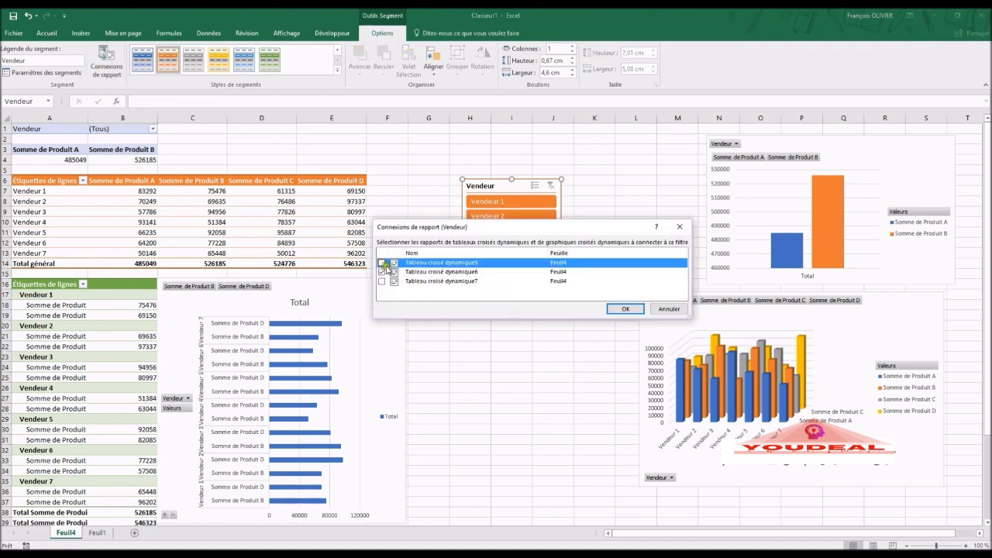
left_click(382, 272)
left_click(382, 282)
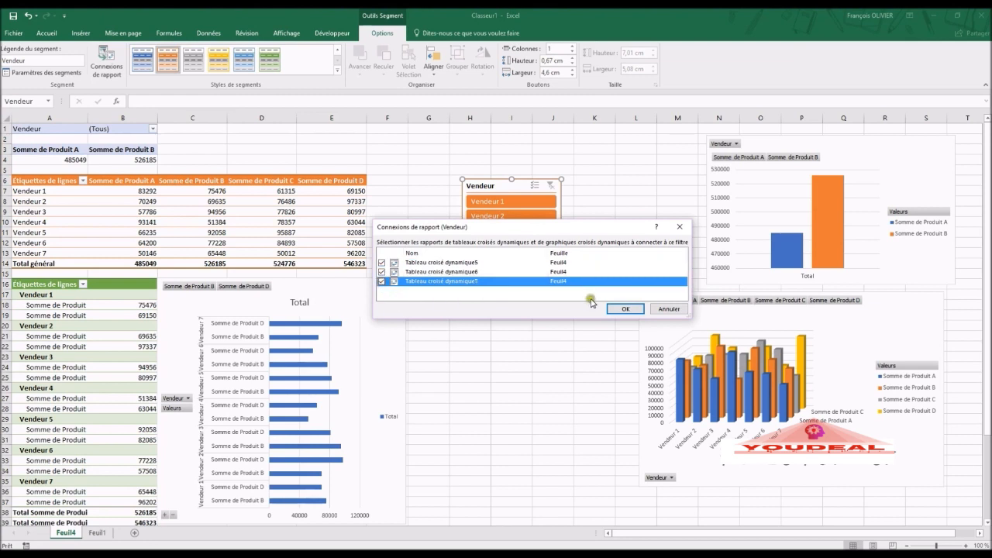
left_click(624, 308)
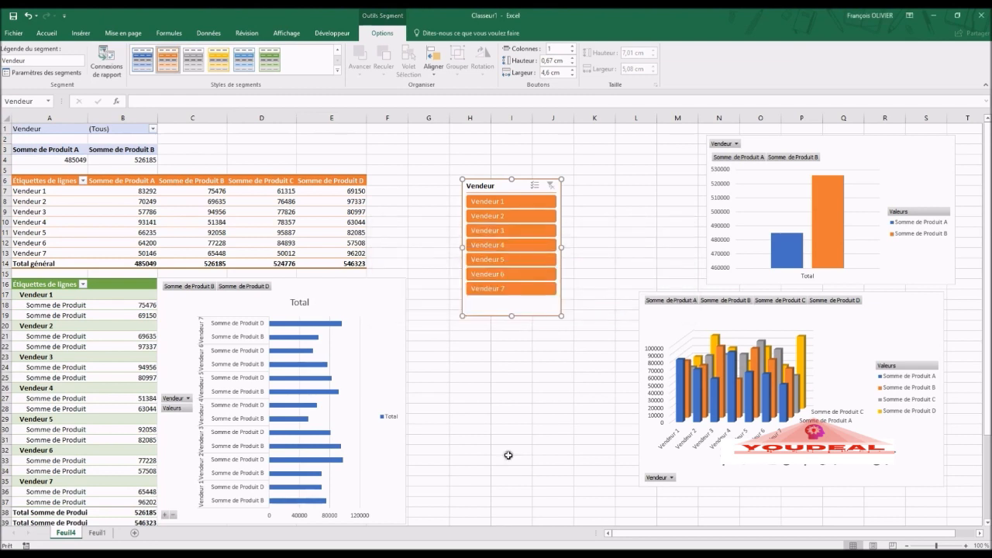
Step: Filter the pivot tables with the slicer by Vendeur 1 through Vendeur 7 one at a time and Vendeur 1 again, and clear the filter
left_click(516, 207)
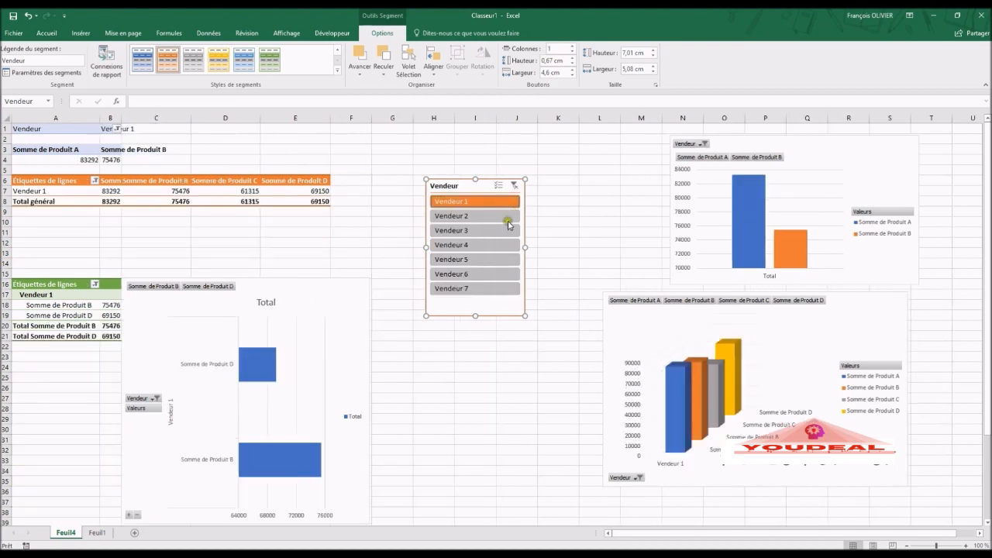
left_click(506, 221)
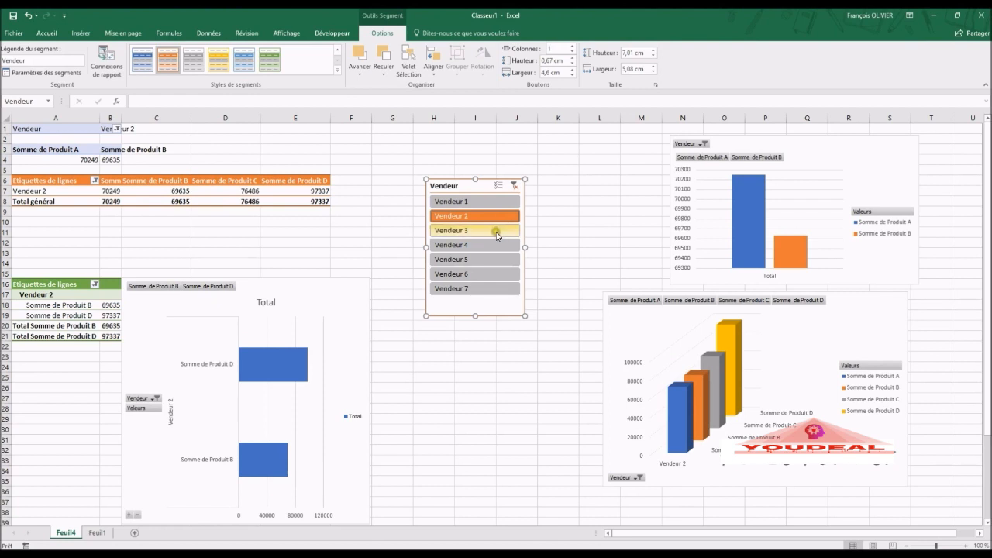
left_click(497, 235)
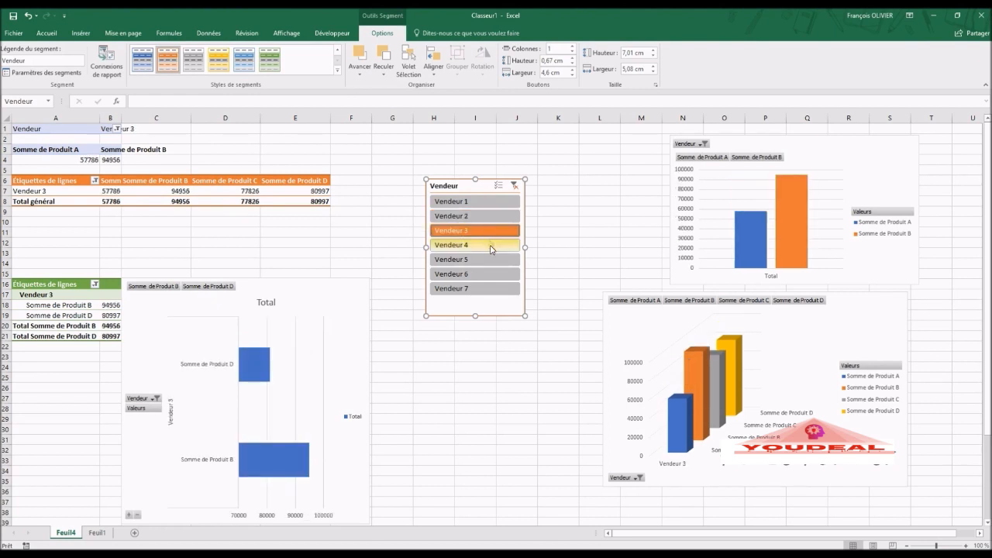
left_click(490, 247)
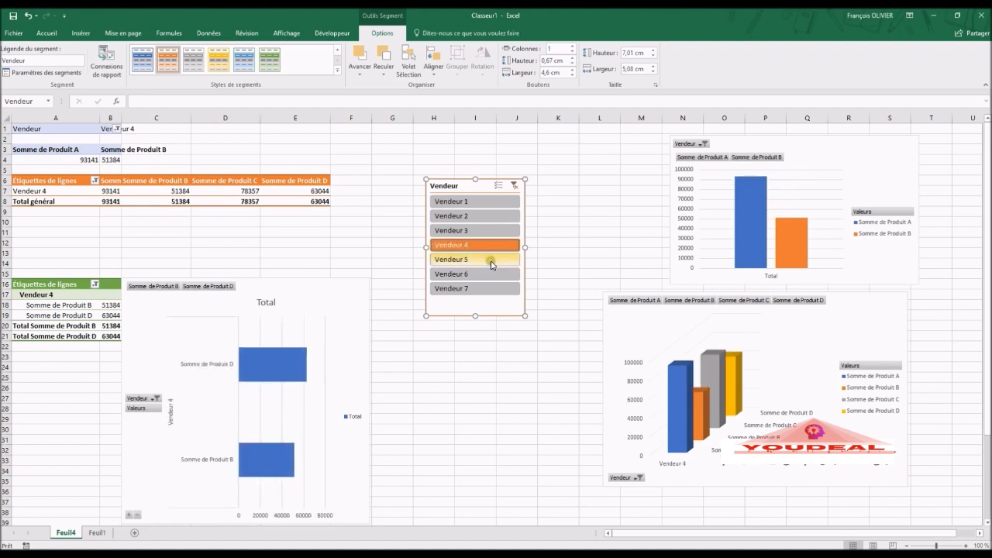
left_click(490, 261)
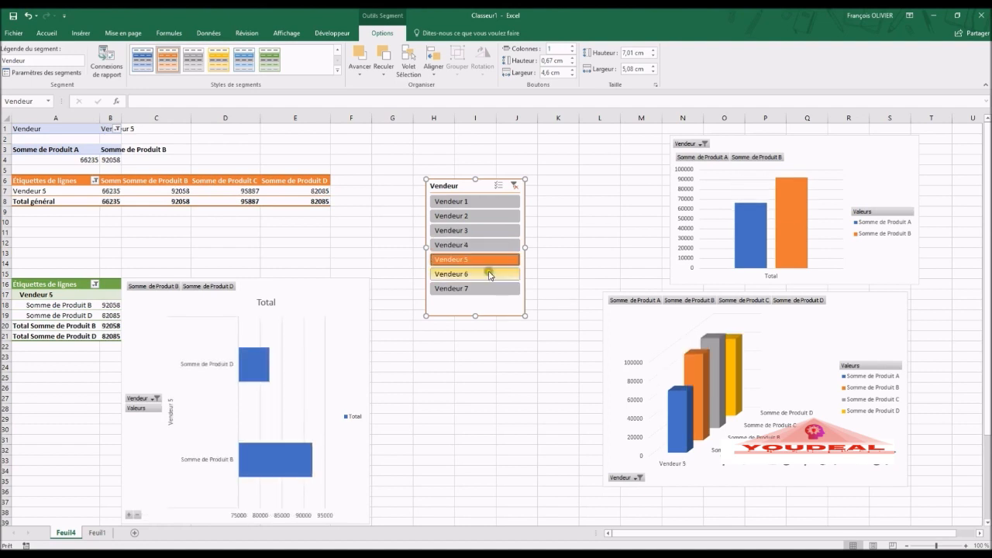
left_click(491, 276)
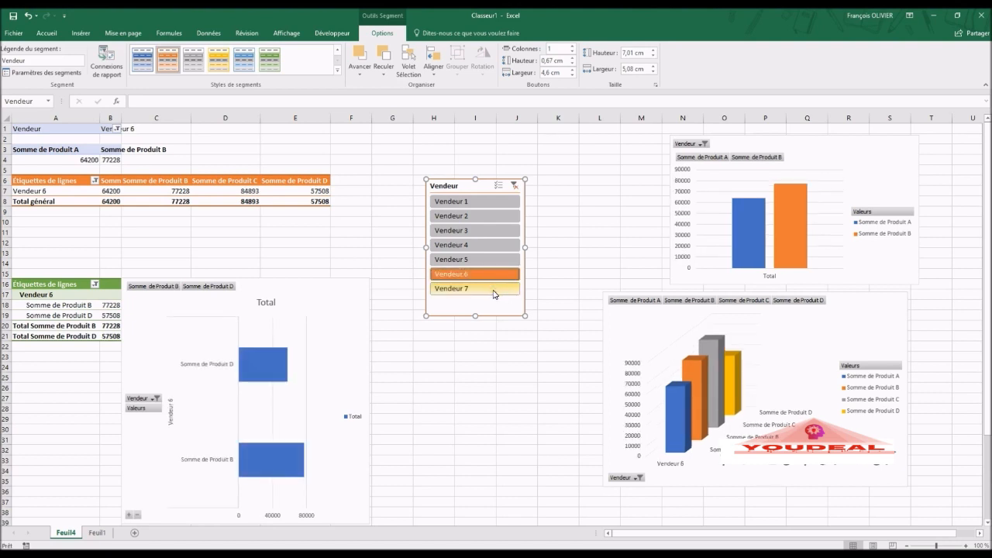
left_click(493, 291)
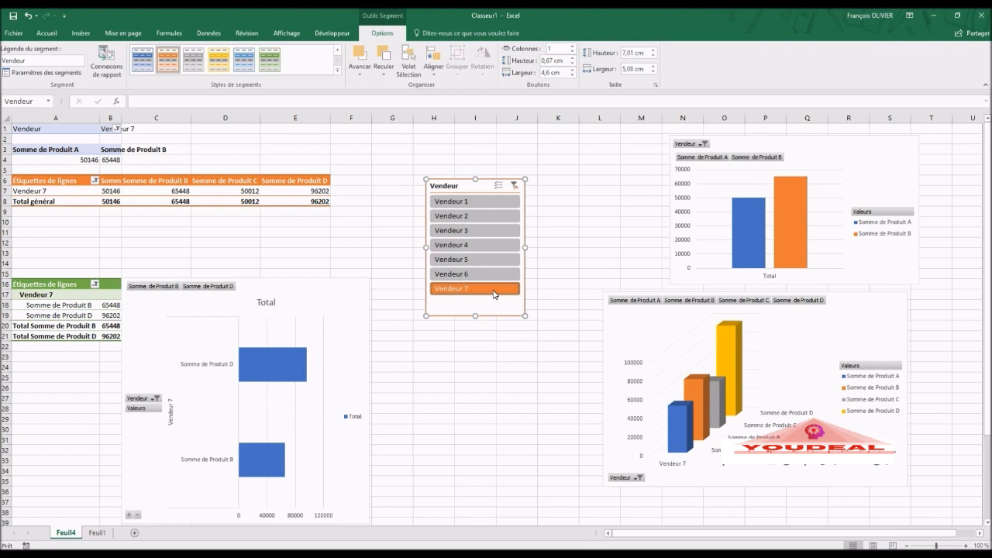
left_click(504, 200)
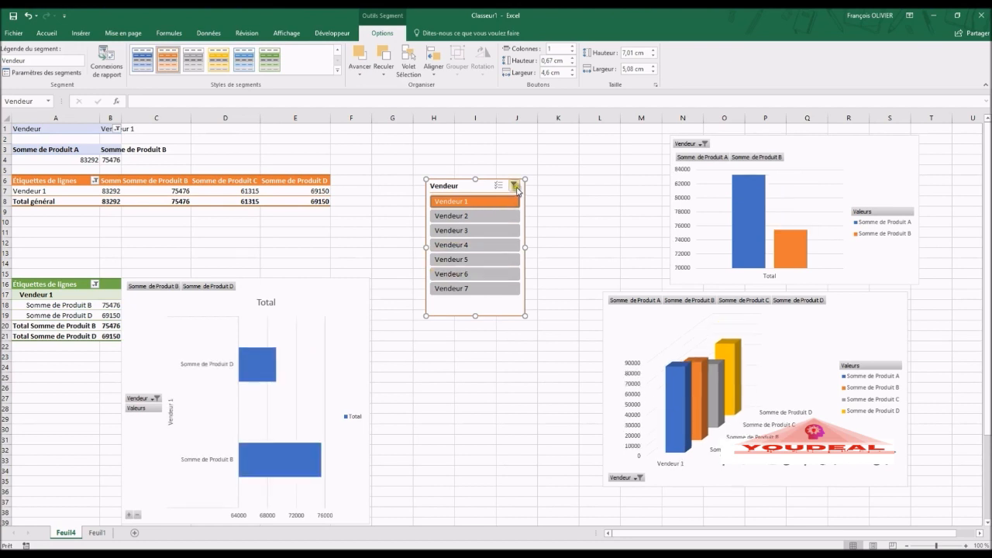
left_click(516, 187)
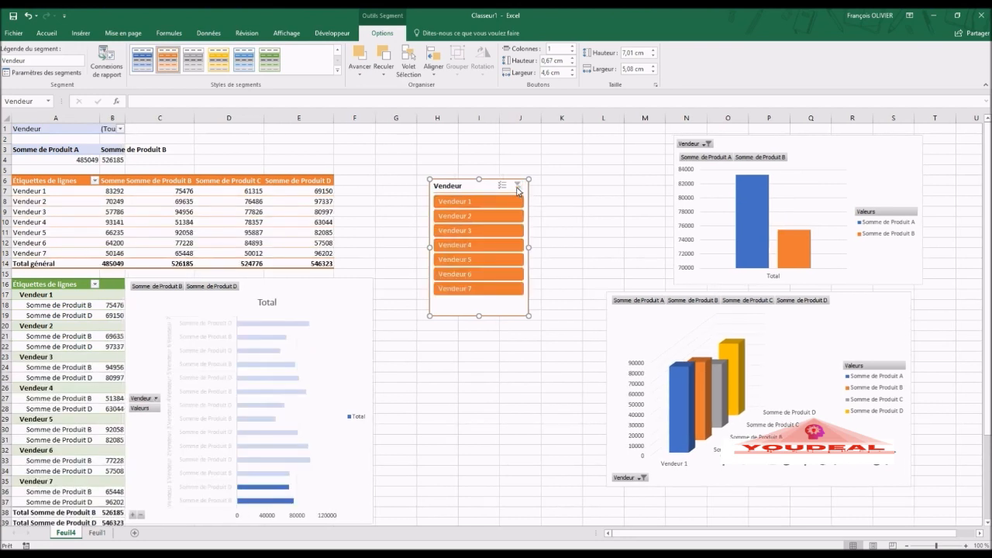